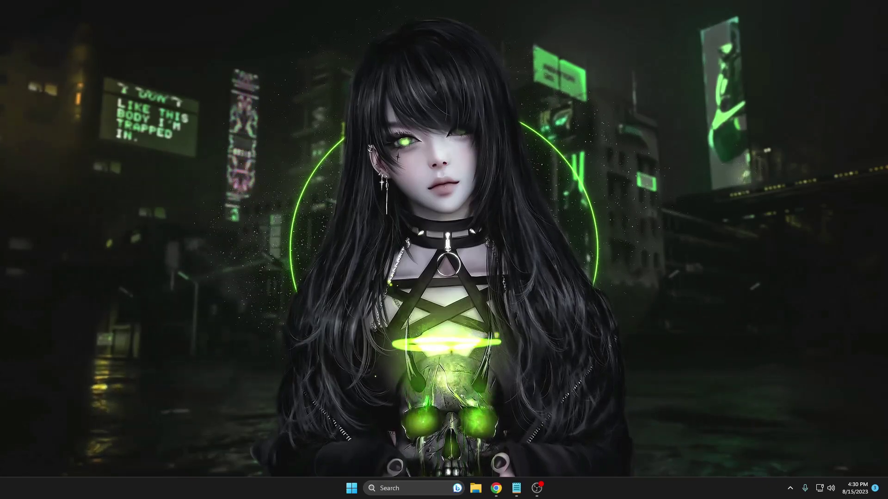
Create a system restore point with the description "Windows 11 Optimization" and close the System Properties dialog.
left_click(419, 489)
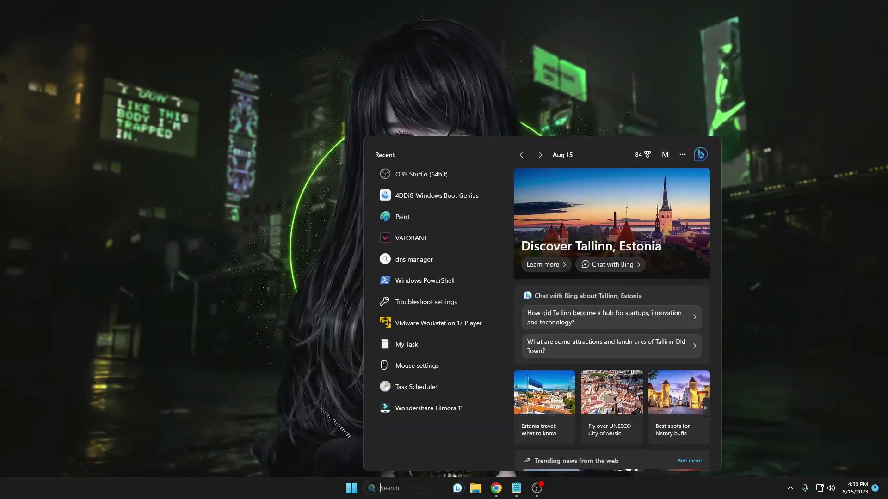
type("create")
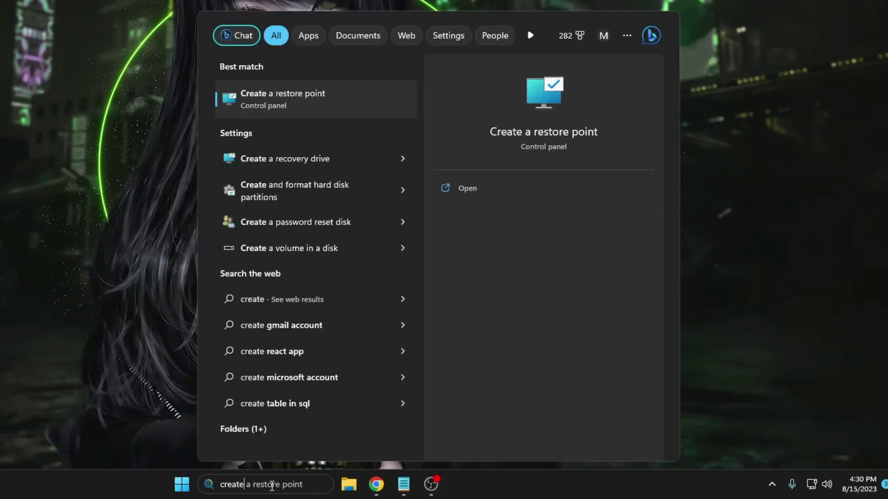
left_click(319, 101)
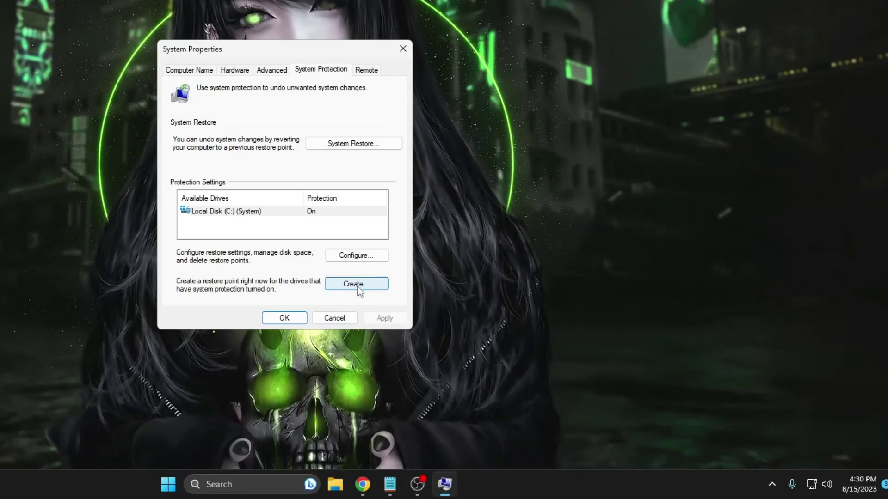
left_click(357, 285)
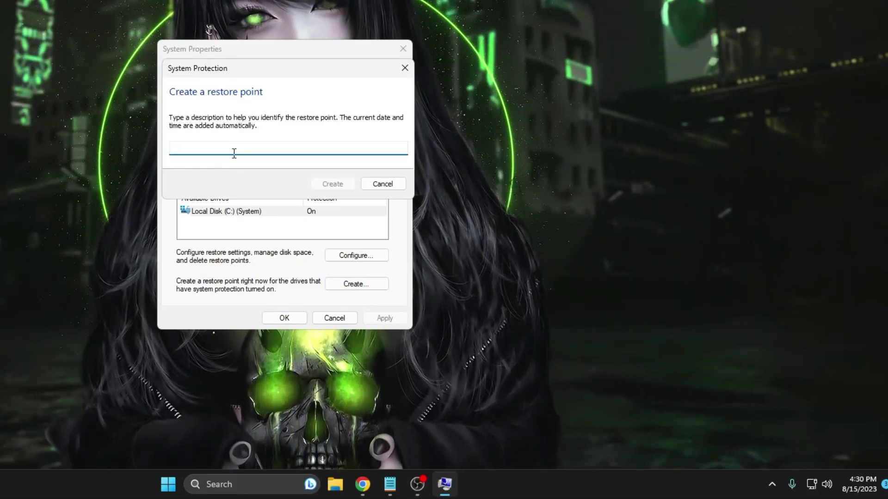
type("W")
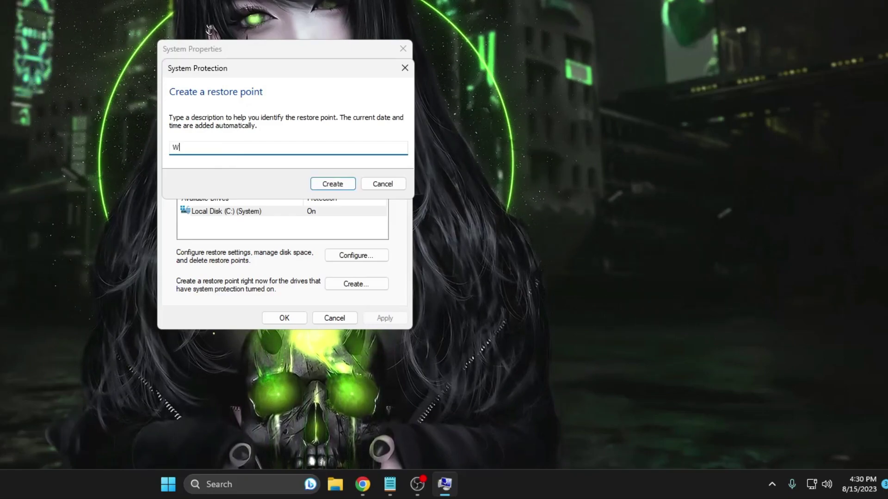
type("indows 11")
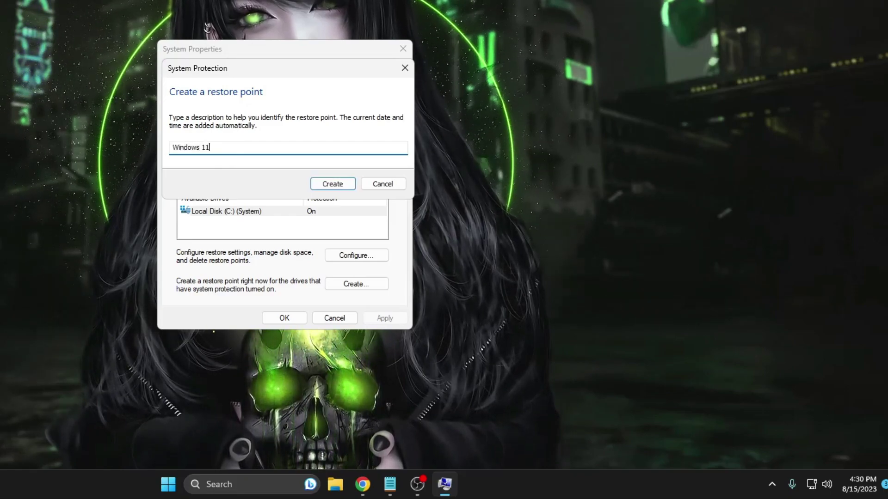
type(" Optimization")
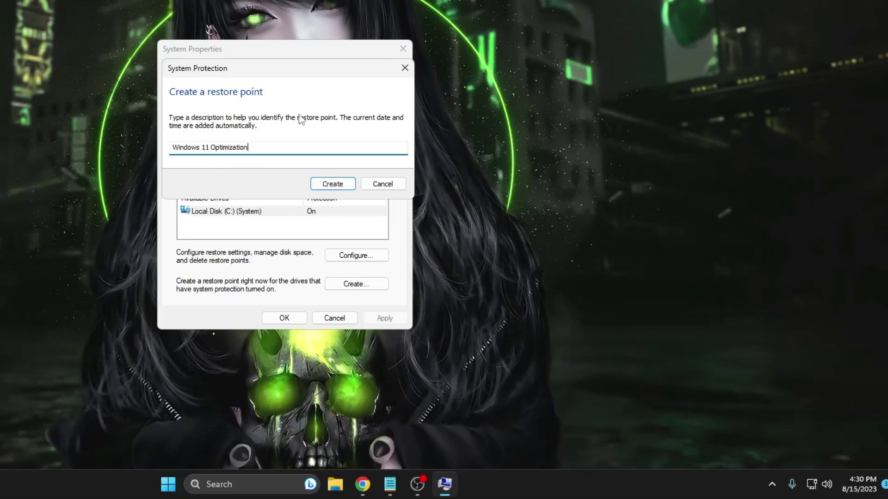
left_click(348, 187)
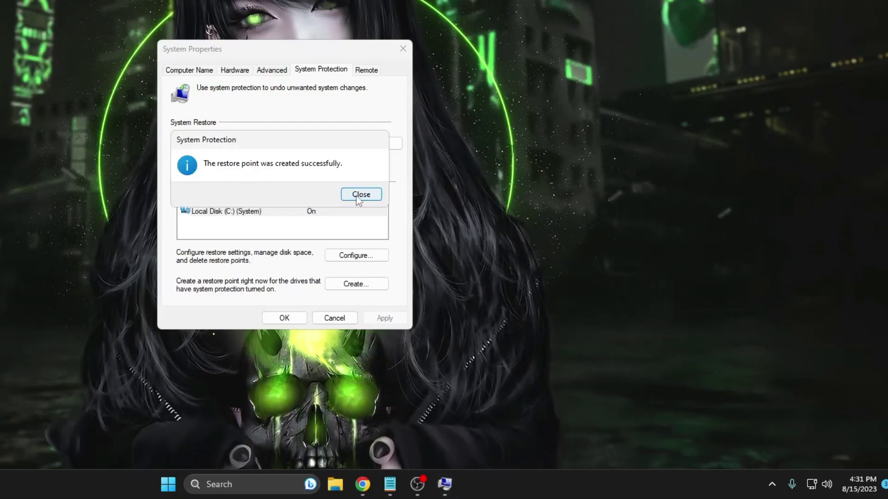
left_click(357, 196)
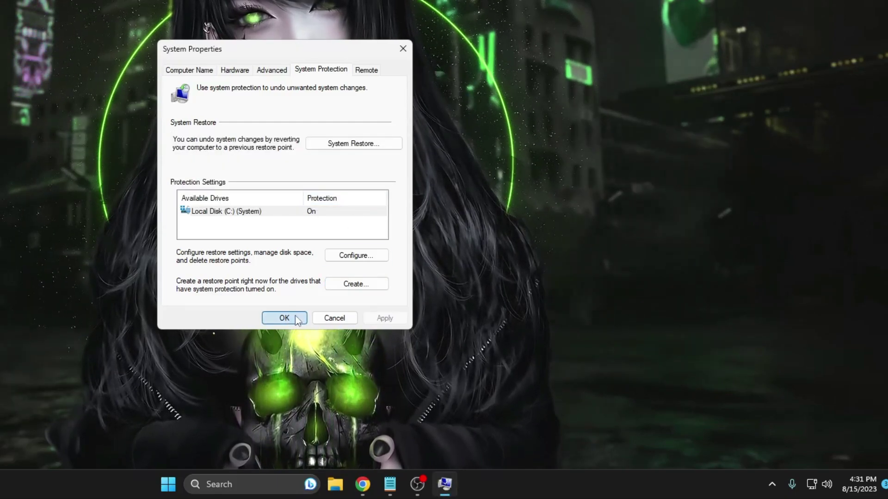
left_click(296, 318)
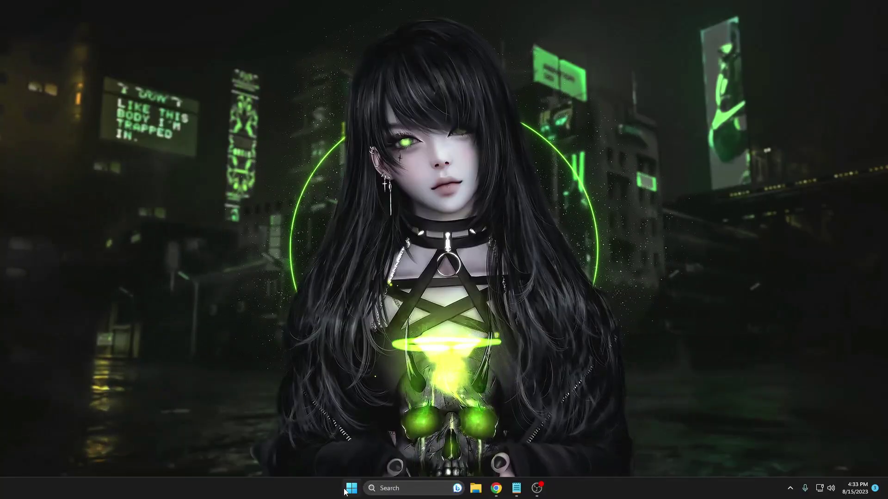
Open the Temporary files list in the Storage section of Windows Settings.
right_click(351, 488)
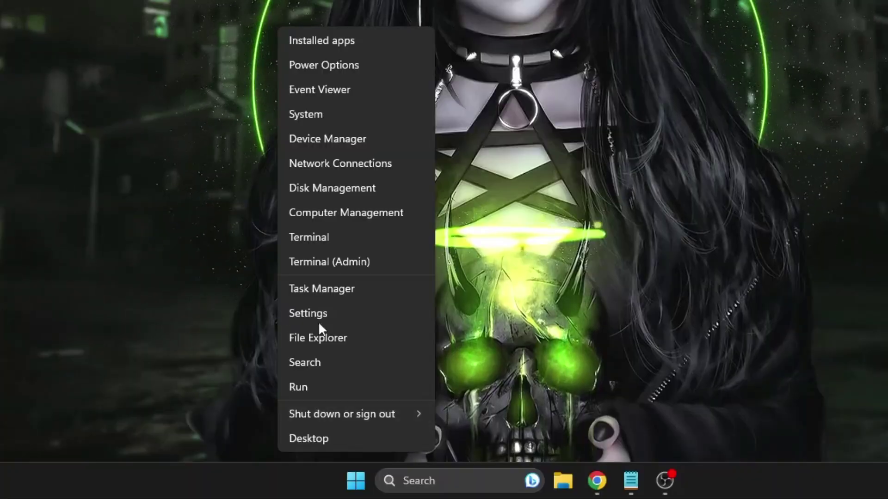
left_click(324, 316)
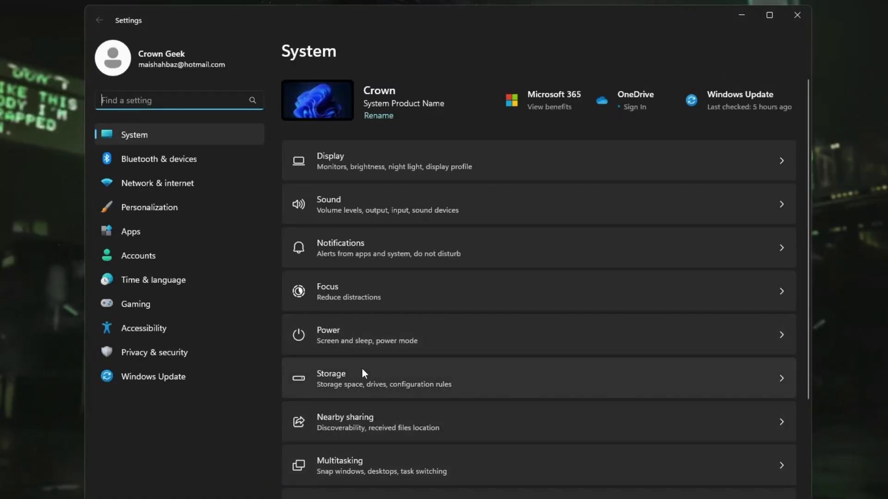
left_click(396, 385)
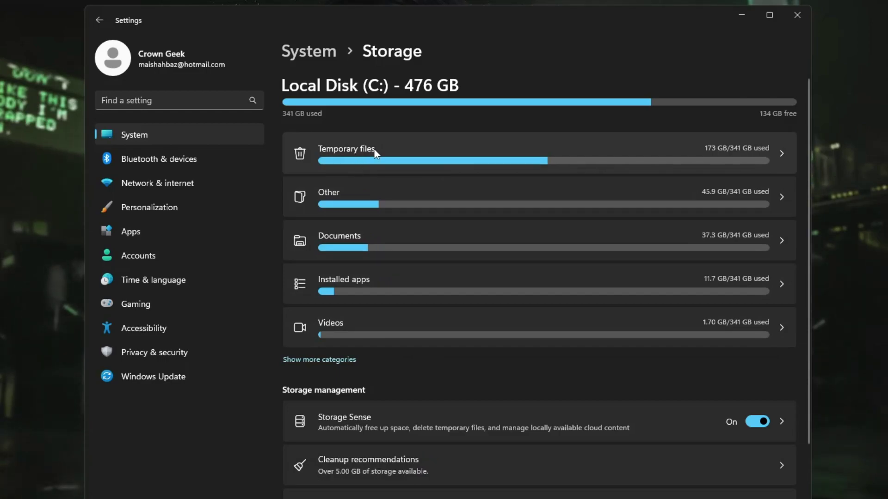
left_click(712, 155)
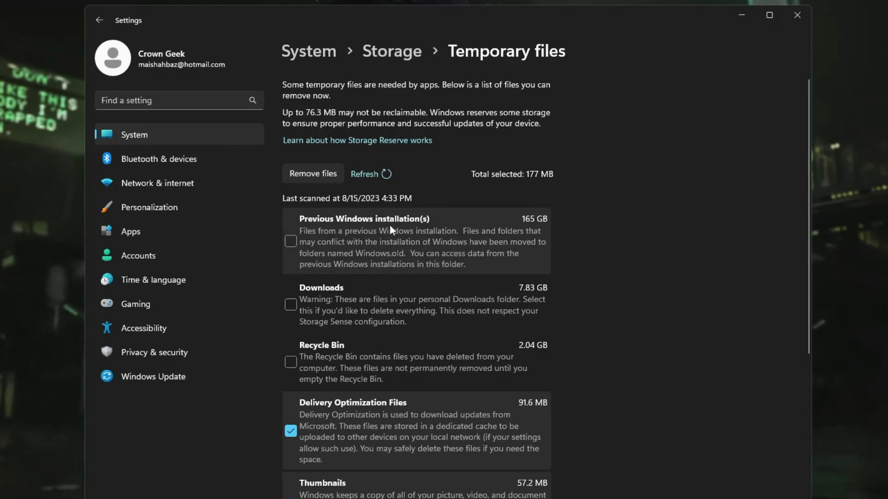
Select Previous Windows installation(s), Downloads and Recycle Bin among the removable temporary files, and return to the Storage overview.
left_click(294, 245)
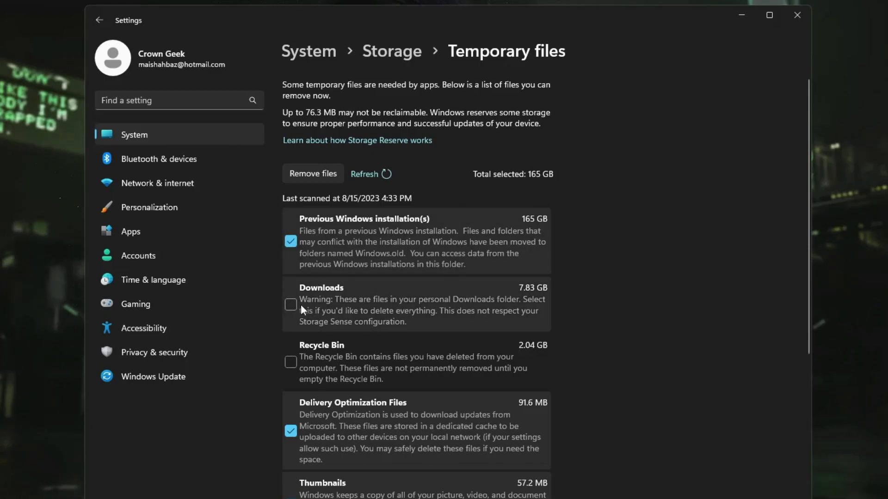
left_click(289, 306)
left_click(296, 362)
scroll(370, 363, "down", 8)
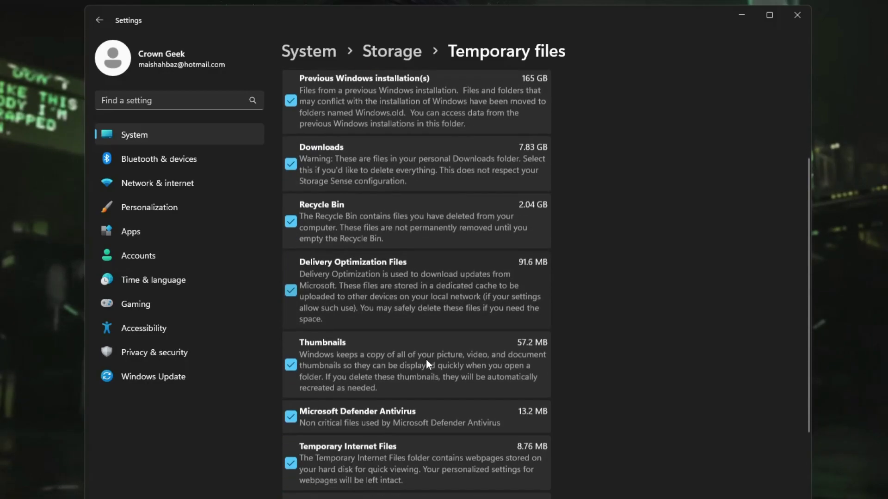
scroll(363, 356, "up", 3)
scroll(360, 348, "up", 5)
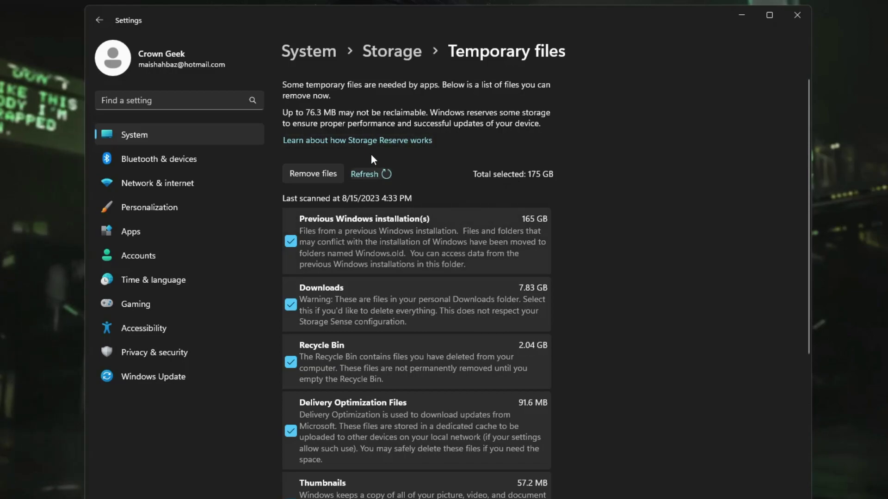
left_click(99, 21)
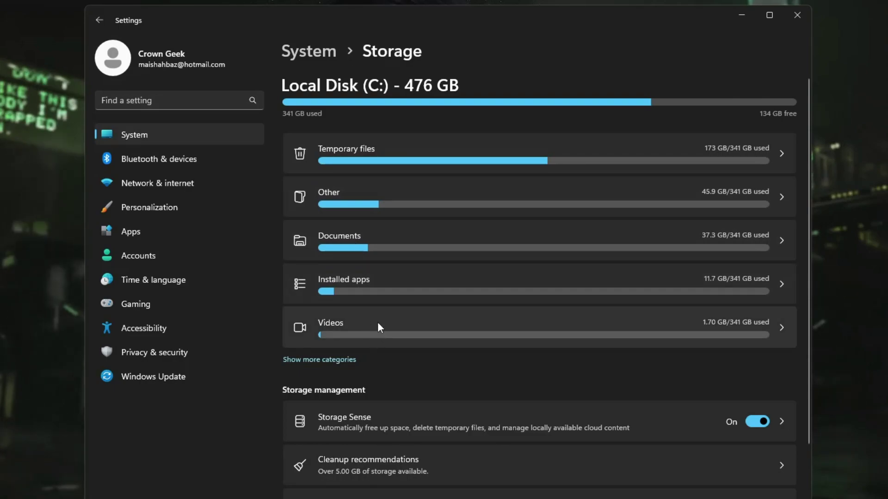
scroll(370, 324, "down", 2)
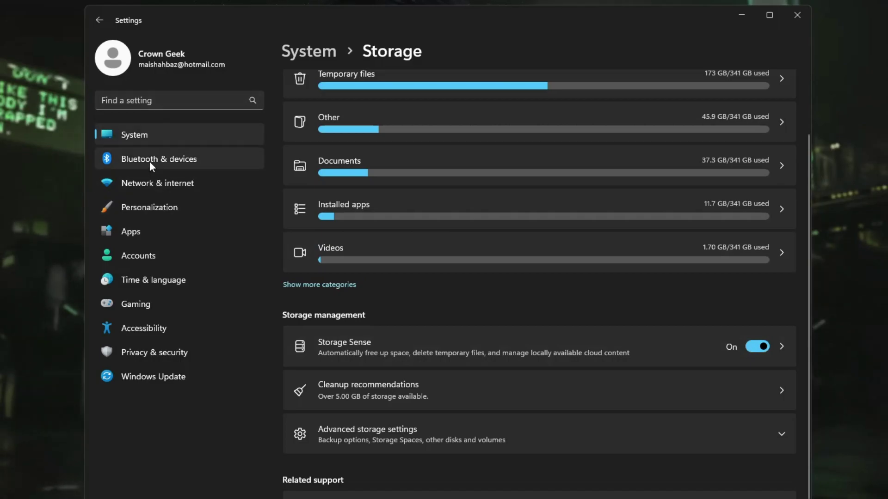
Try transparency effects in the Personalization color settings while moving the window, and switch them off again.
left_click(157, 210)
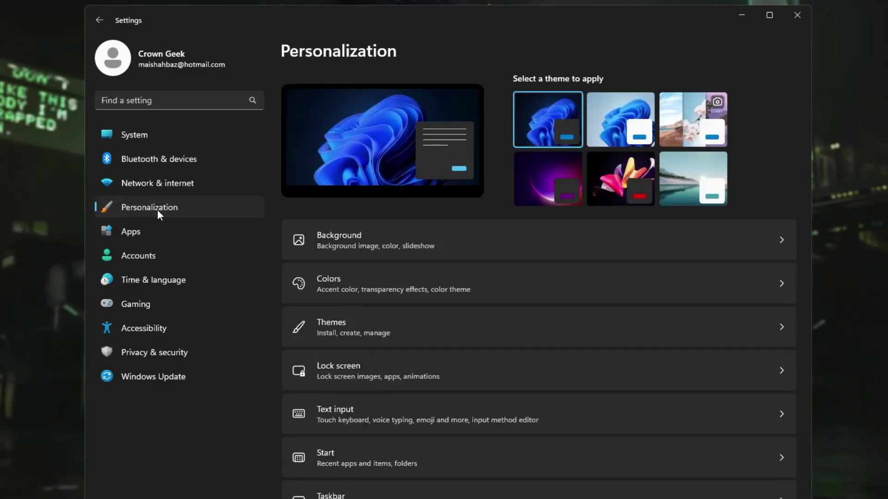
left_click(349, 285)
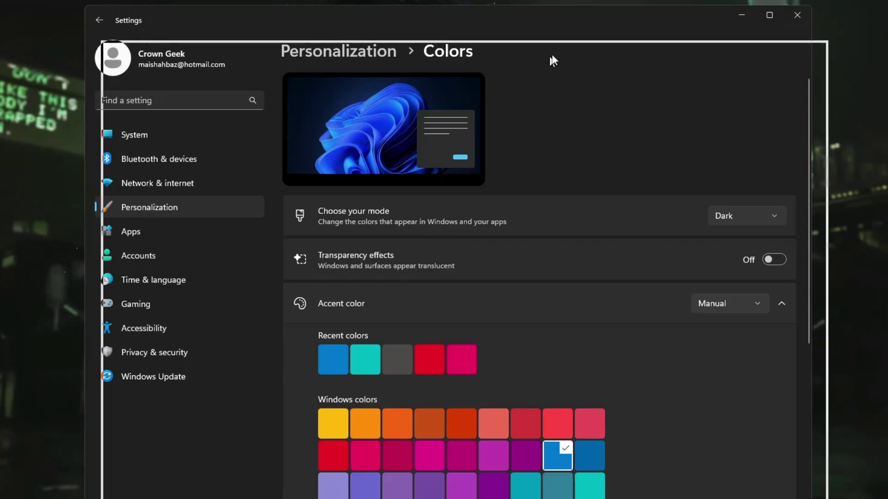
left_click_drag(576, 27, 617, 33)
left_click(815, 264)
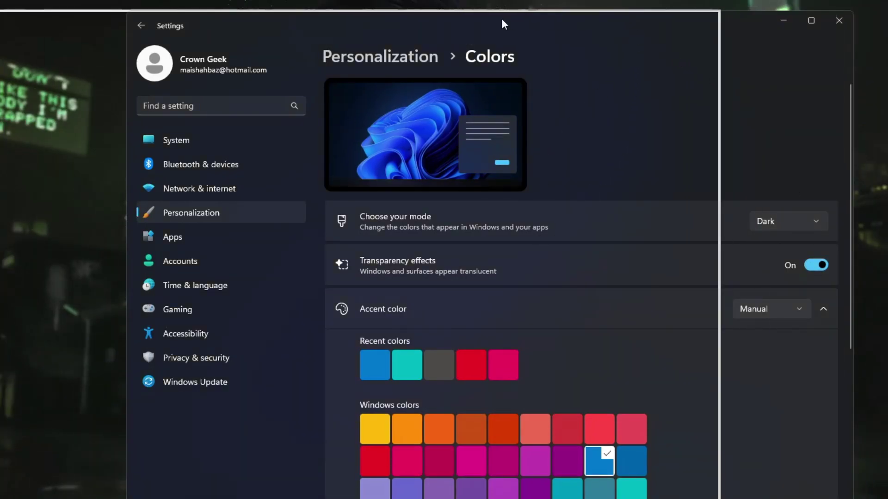
left_click_drag(502, 18, 409, 8)
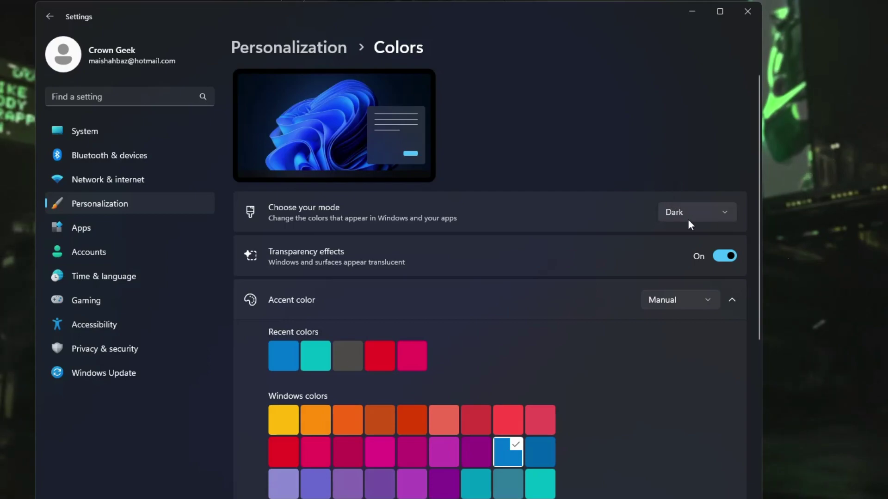
left_click(719, 257)
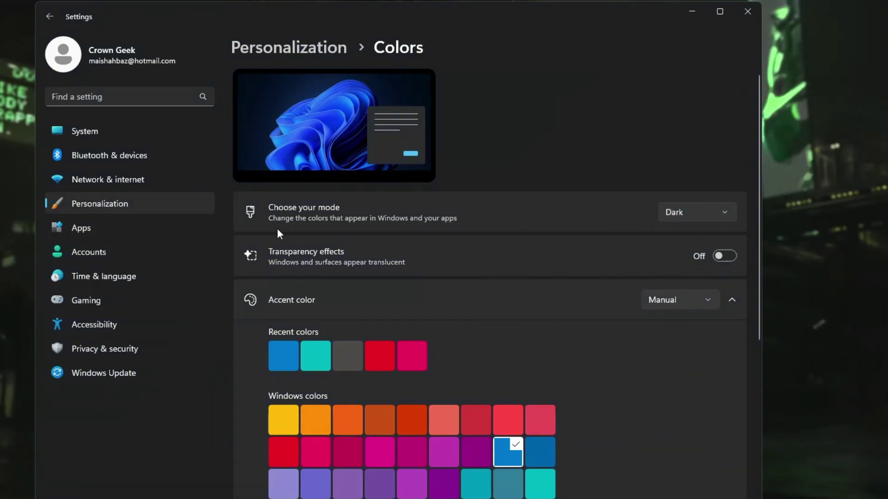
Toggle an option on the General page of the Windows permissions in Privacy & security and return to the category list.
left_click(89, 351)
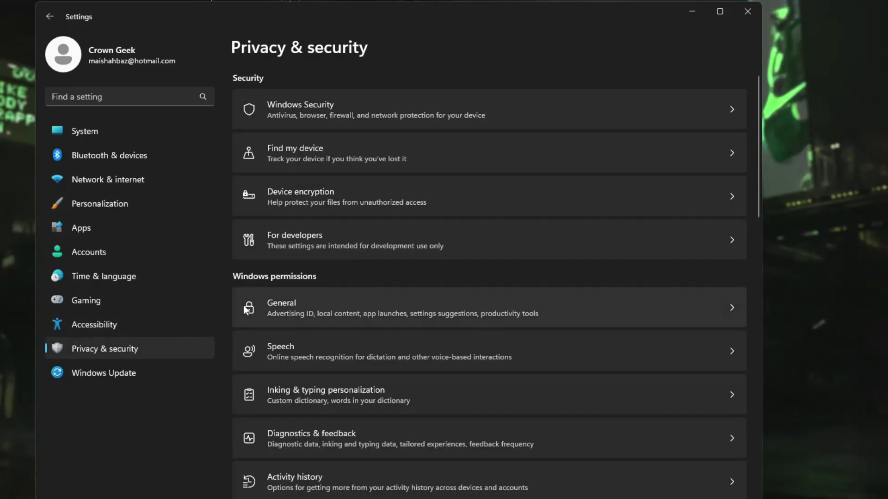
scroll(331, 217, "down", 3)
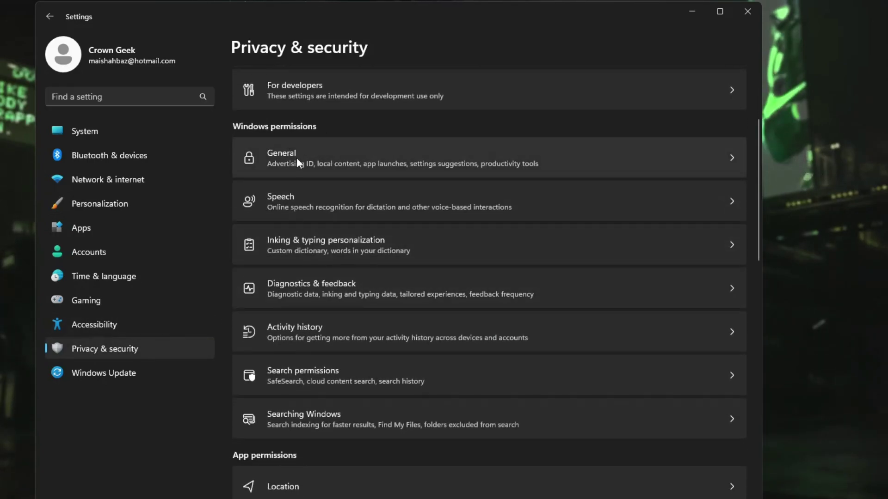
left_click(315, 156)
left_click(725, 179)
left_click(50, 17)
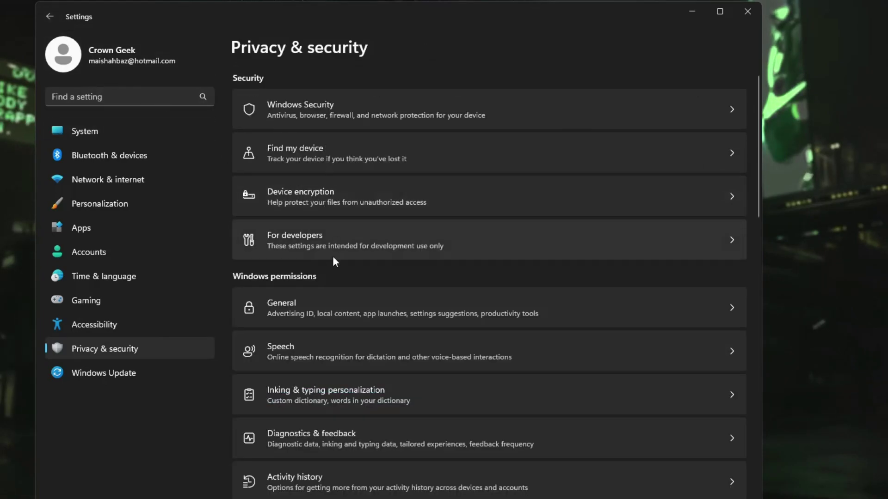
Examine the Speech page and look through the Windows and app permission categories in Privacy & security.
left_click(357, 350)
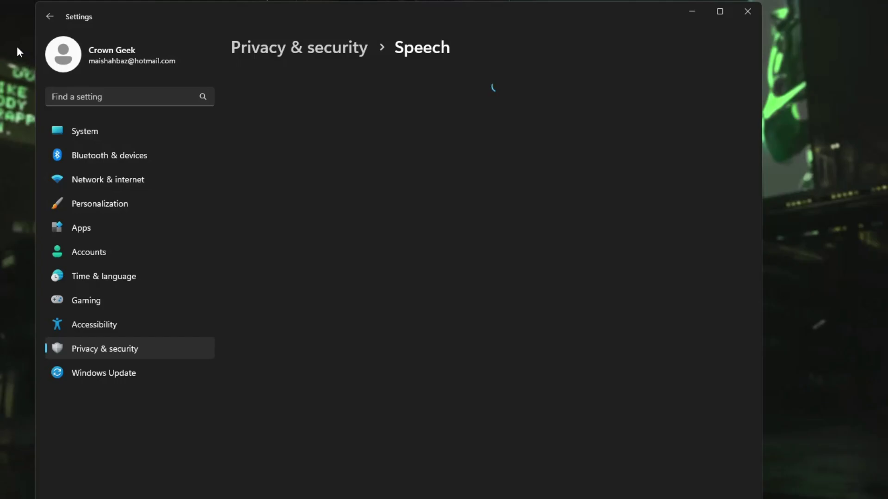
left_click(48, 18)
scroll(300, 259, "down", 2)
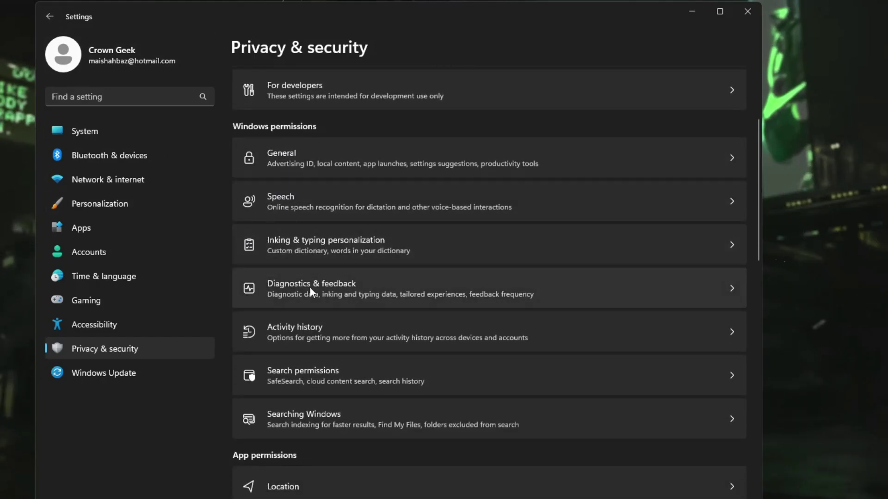
scroll(365, 284, "down", 5)
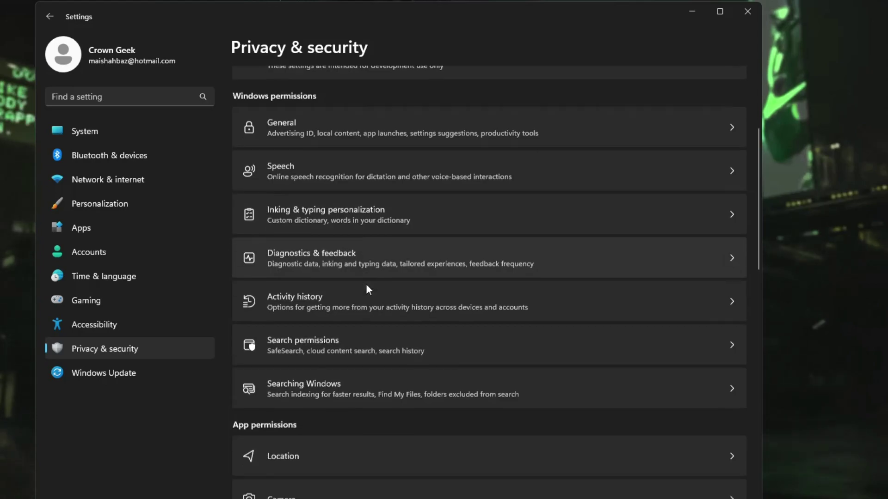
scroll(319, 199, "down", 3)
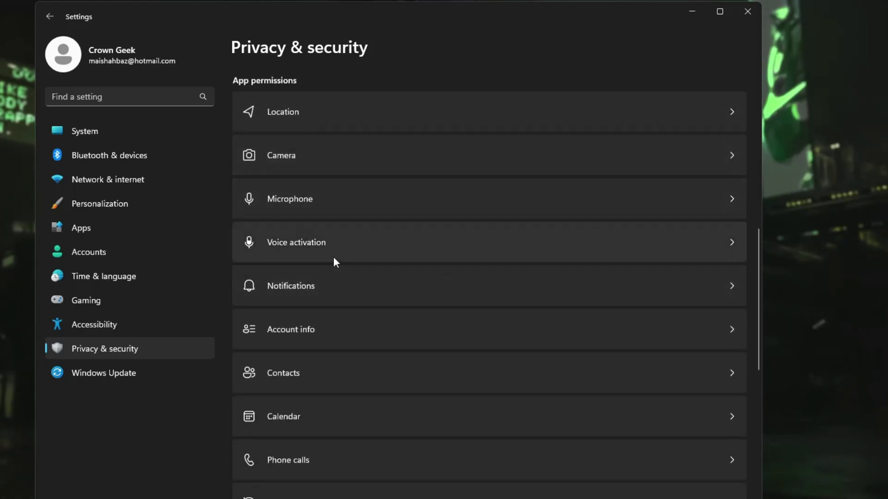
scroll(336, 262, "down", 3)
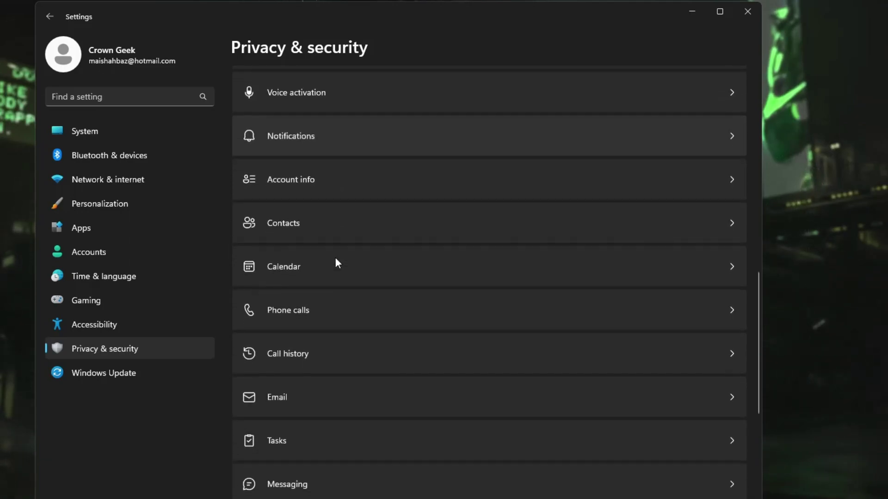
scroll(336, 259, "up", 6)
scroll(298, 282, "down", 1)
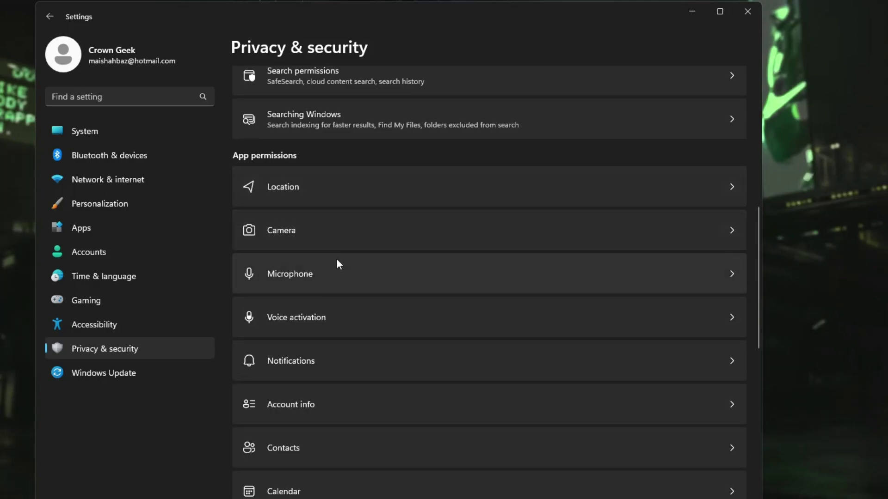
scroll(337, 264, "down", 8)
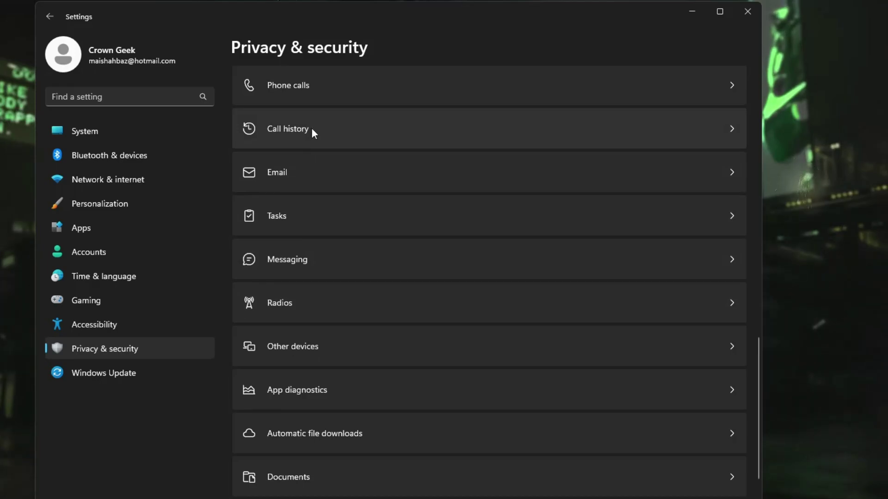
Open the Windows Update settings page.
left_click(124, 376)
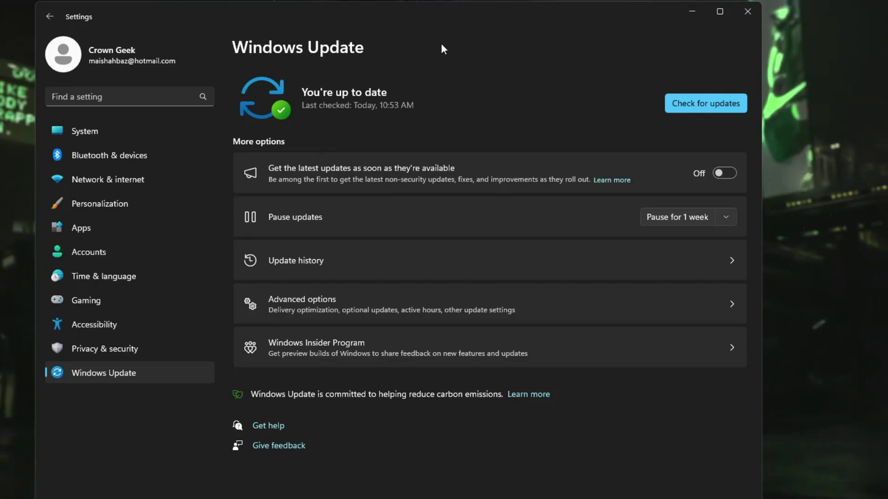
Close Settings and open Device Manager at the System devices category.
left_click(747, 12)
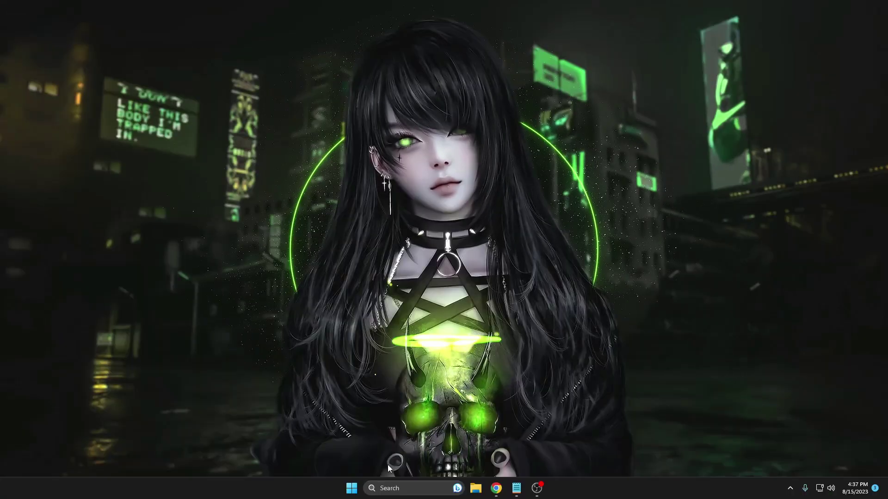
right_click(355, 490)
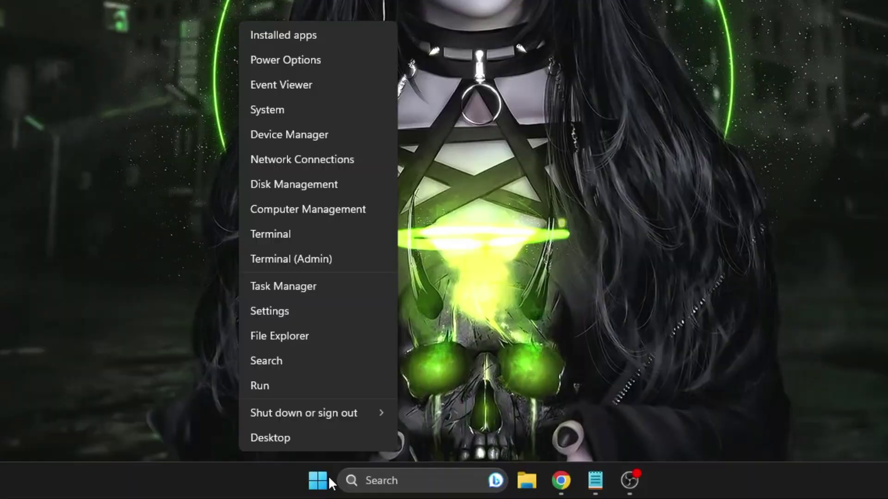
left_click(328, 136)
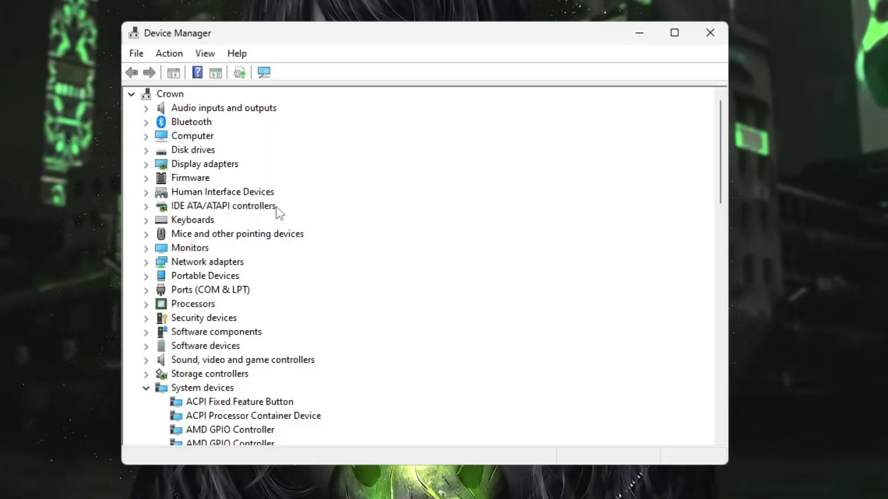
scroll(273, 213, "down", 3)
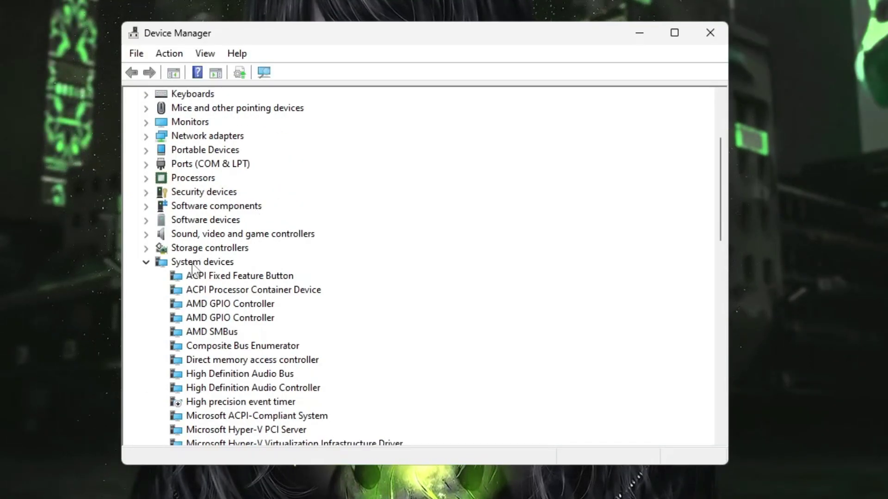
left_click(203, 263)
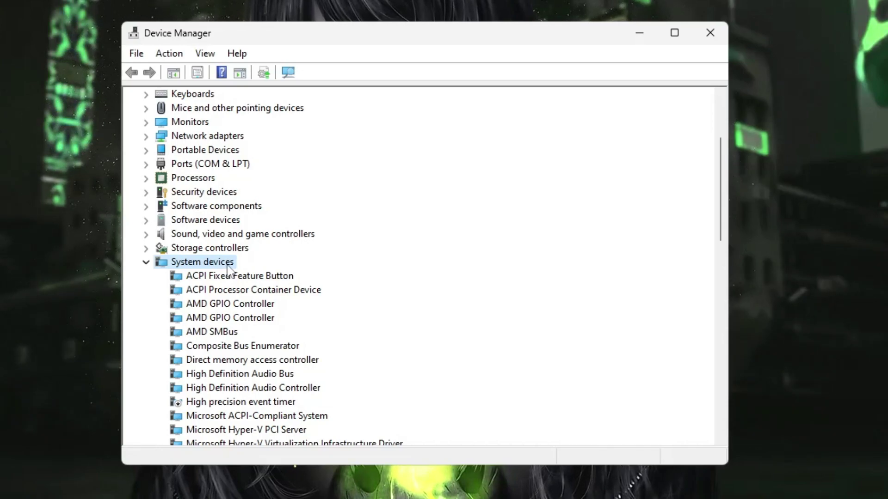
Enable the High precision event timer under System devices, disable it again, and close Device Manager.
left_click(226, 402)
scroll(254, 376, "down", 1)
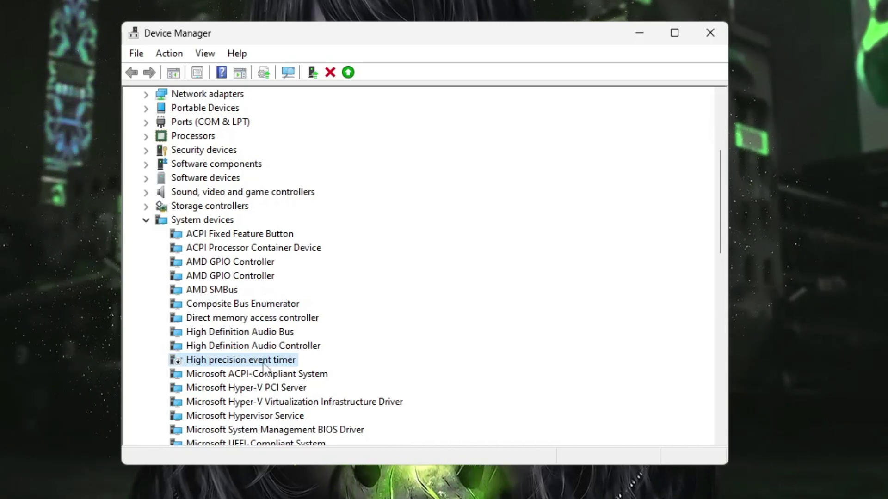
right_click(260, 364)
left_click(315, 385)
right_click(266, 355)
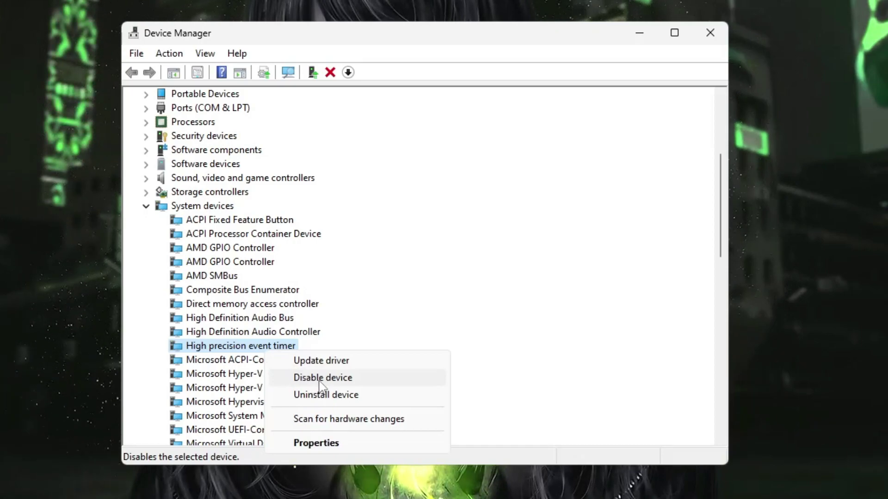
left_click(319, 382)
key("Return")
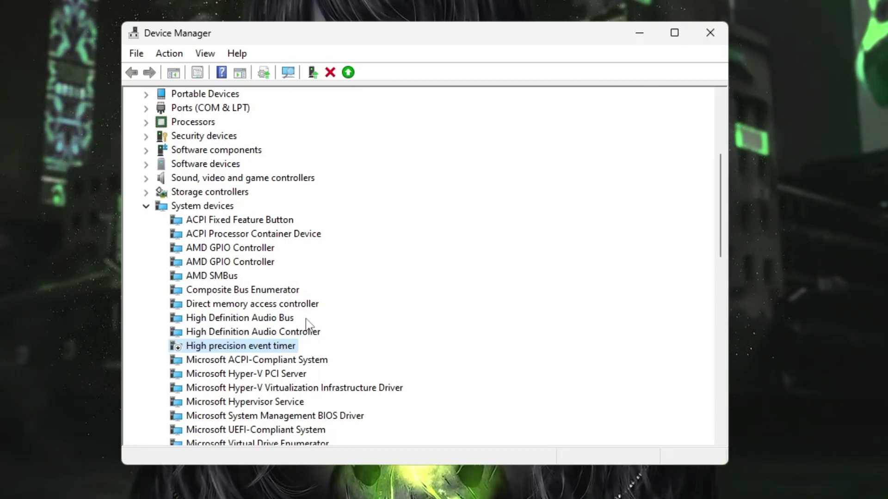
left_click(710, 32)
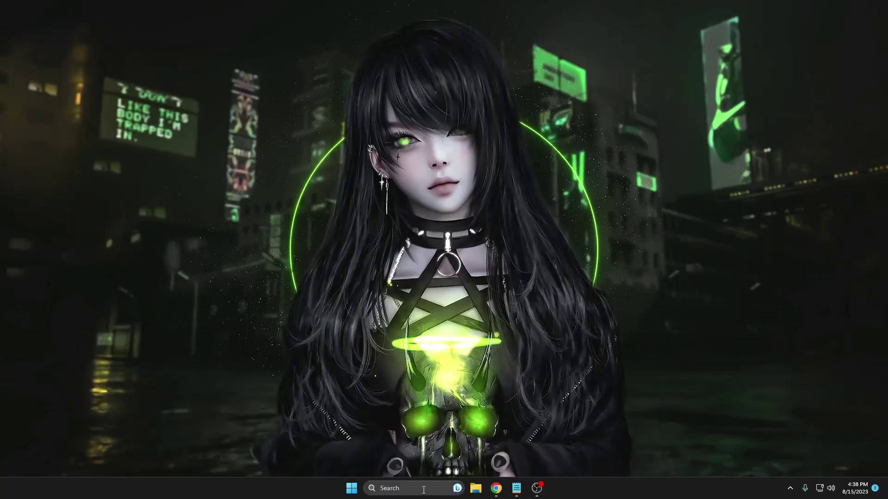
Open powercfg.cpl through Windows Search and activate the High performance plan from the additional power plans.
left_click(427, 487)
type("paint")
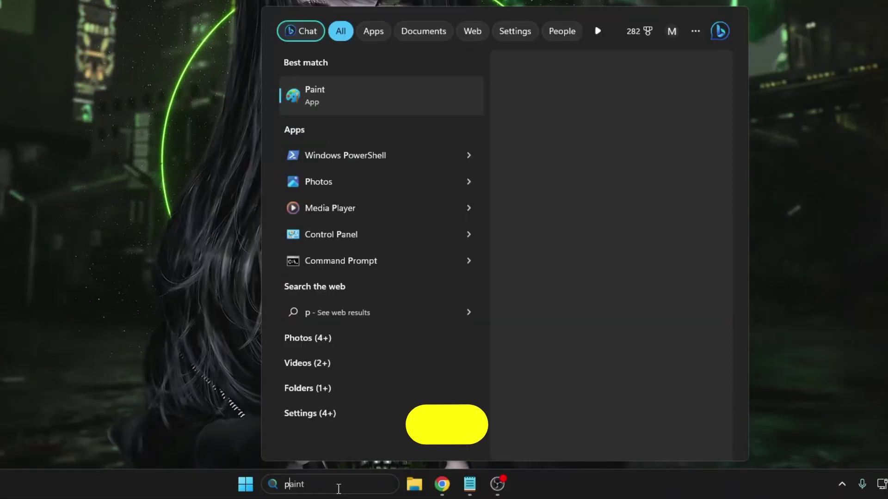
type("owercfg")
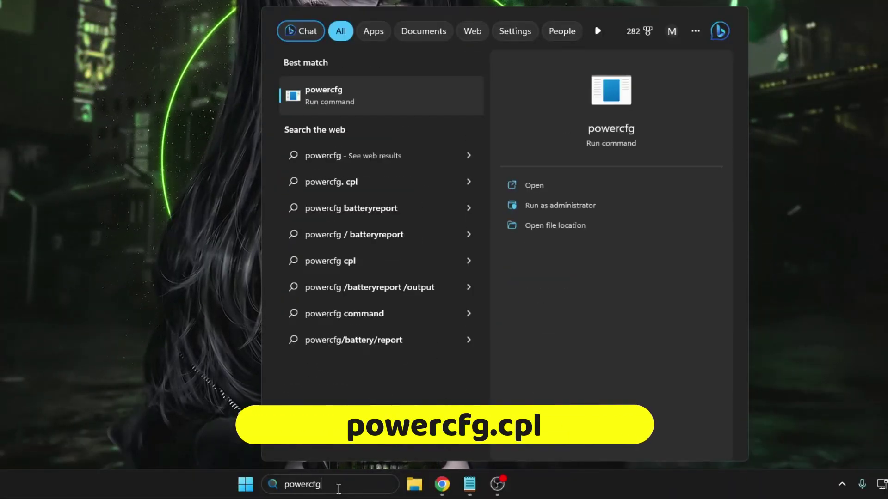
type(".cpl")
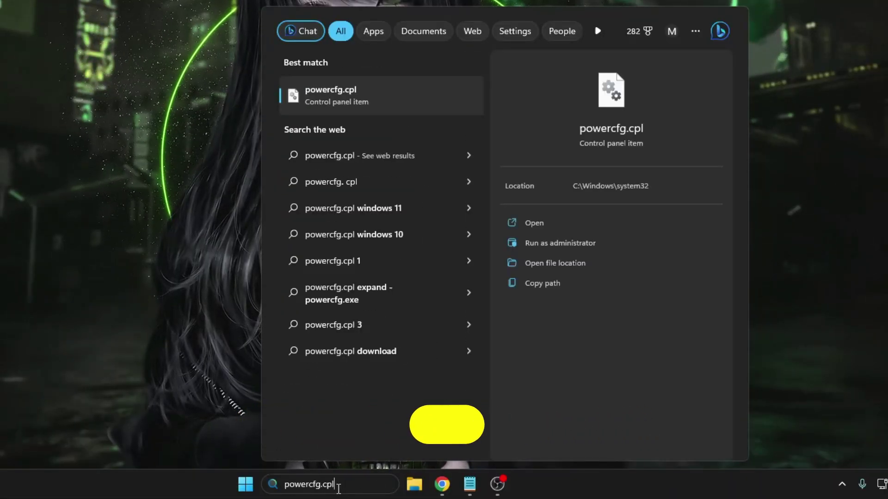
key("Return")
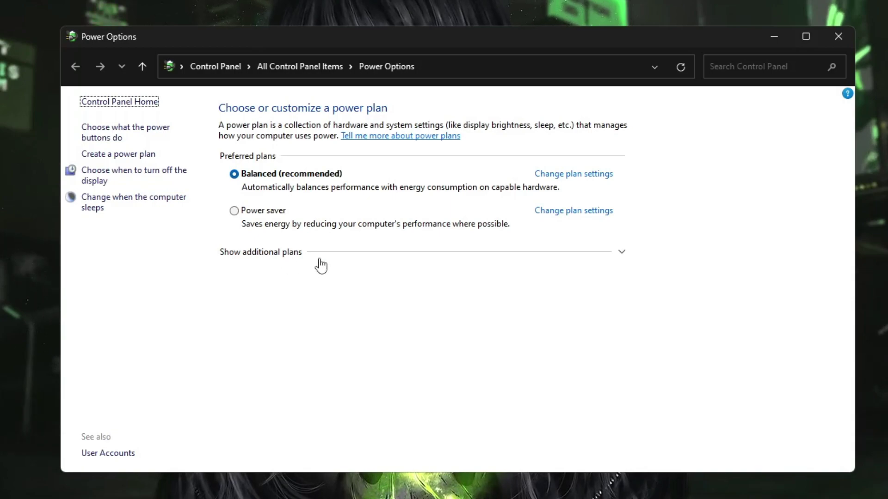
left_click(609, 255)
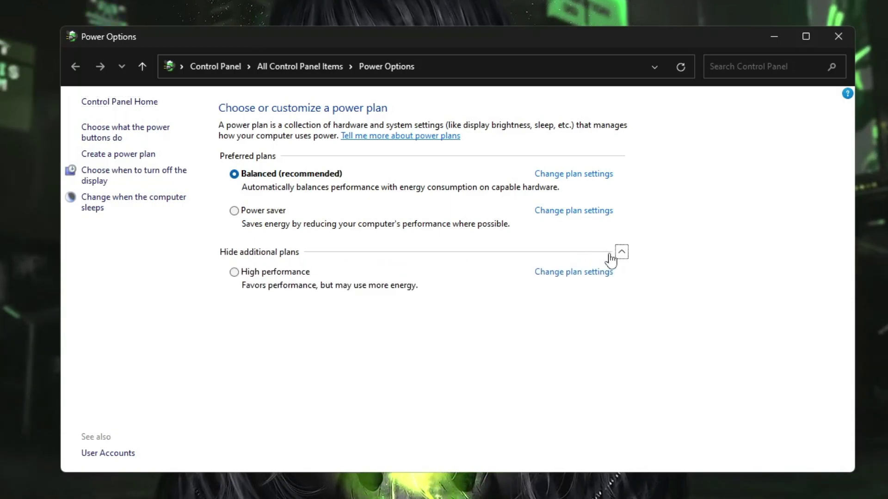
left_click(237, 276)
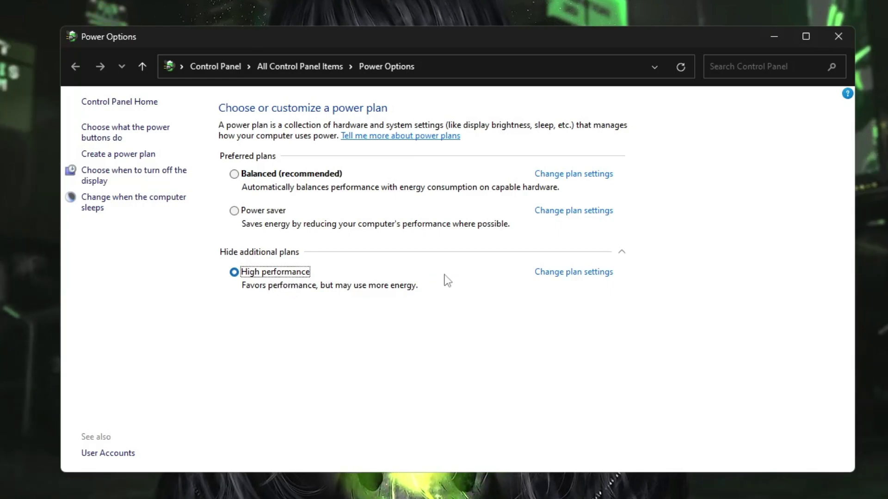
Open the High performance plan's advanced power settings and check Link State Power Management under PCI Express.
left_click(564, 277)
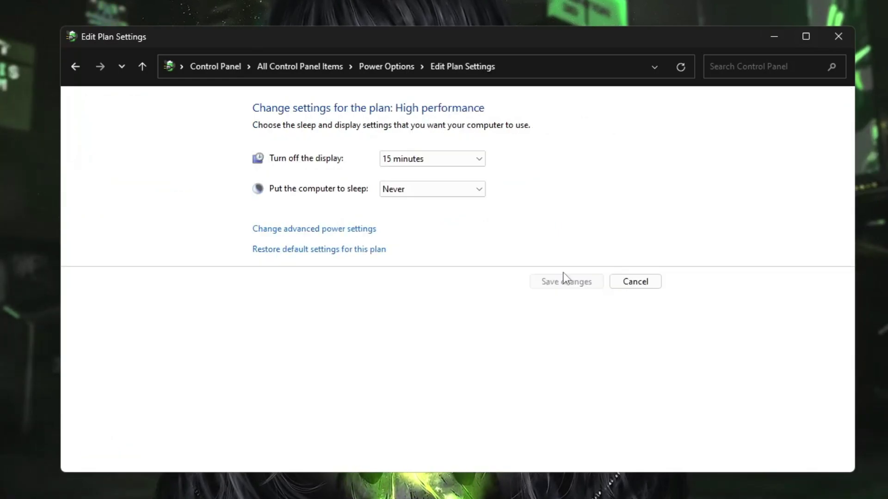
left_click(319, 237)
left_click_drag(66, 61, 404, 99)
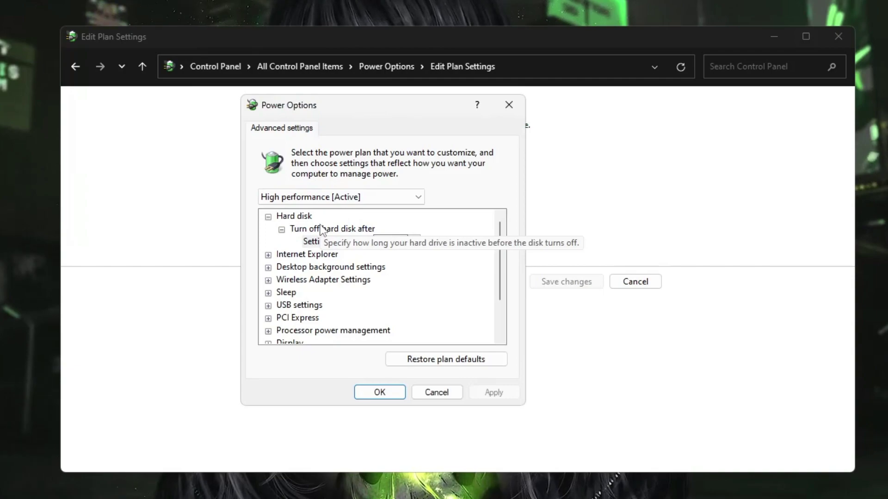
left_click(268, 318)
scroll(296, 307, "down", 1)
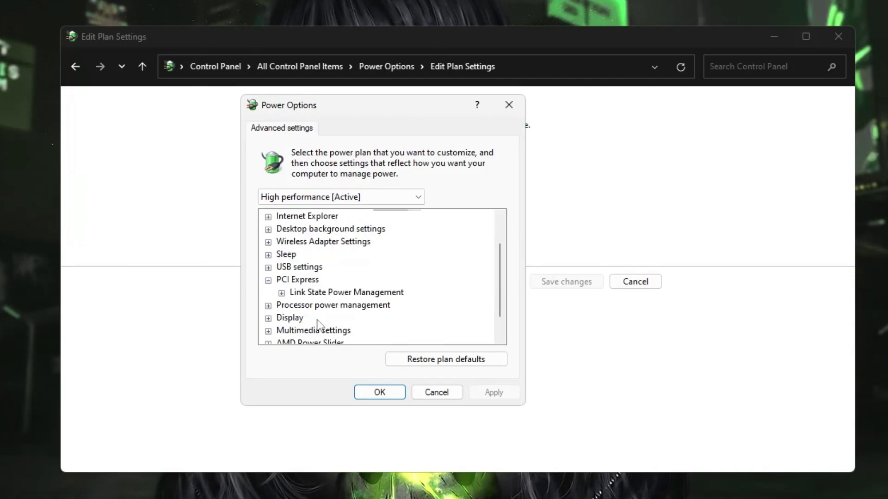
left_click(281, 293)
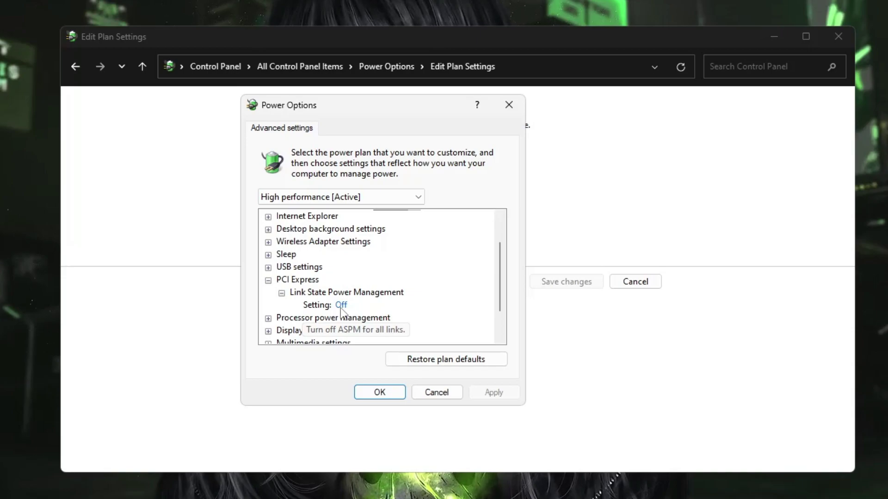
Check the minimum and maximum processor states under Processor power management and return to the power plan overview.
scroll(341, 313, "down", 1)
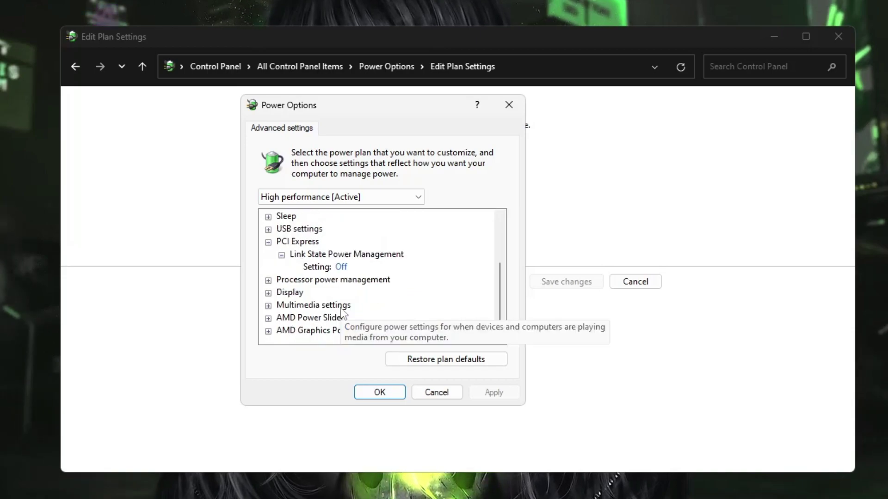
left_click(268, 281)
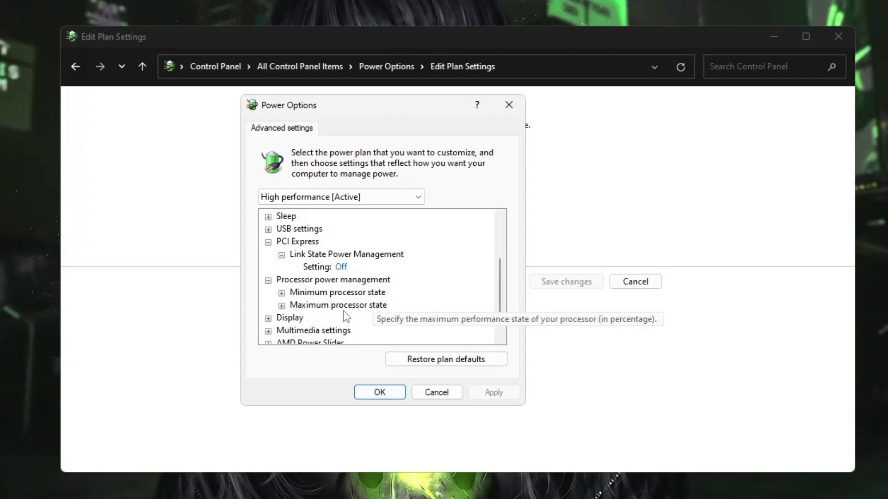
left_click(348, 293)
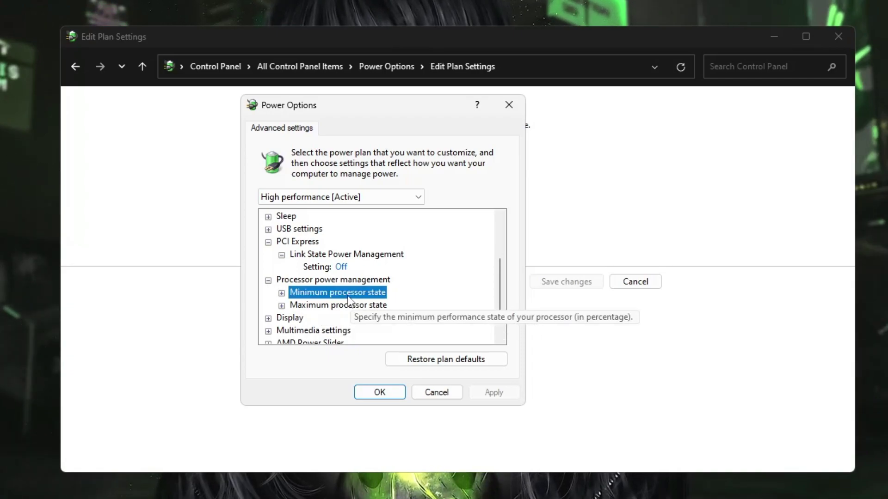
double_click(347, 293)
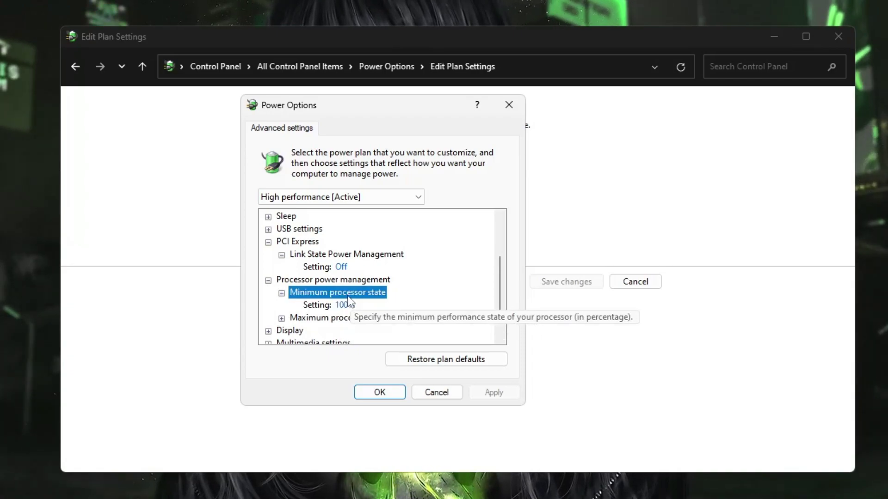
left_click(339, 319)
double_click(339, 319)
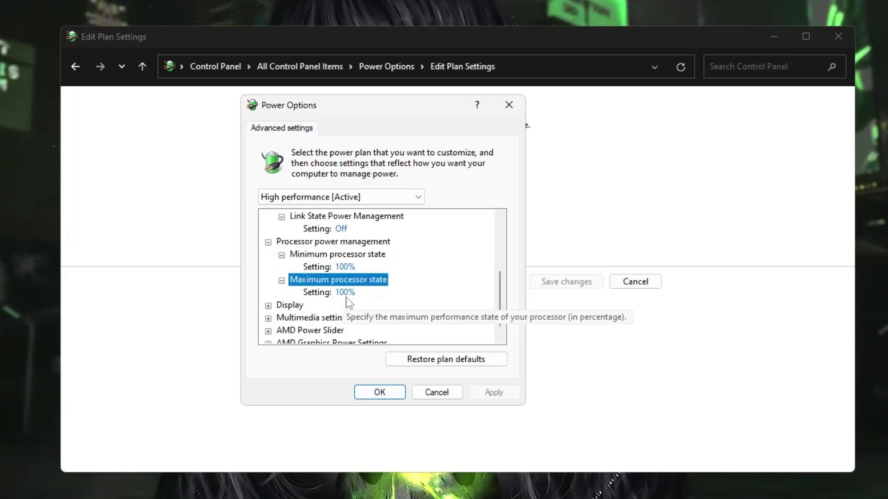
left_click(386, 394)
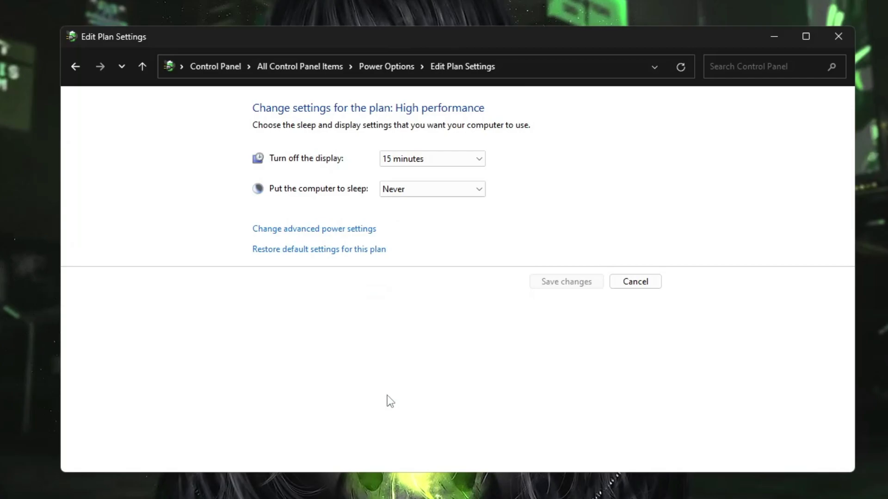
left_click(647, 289)
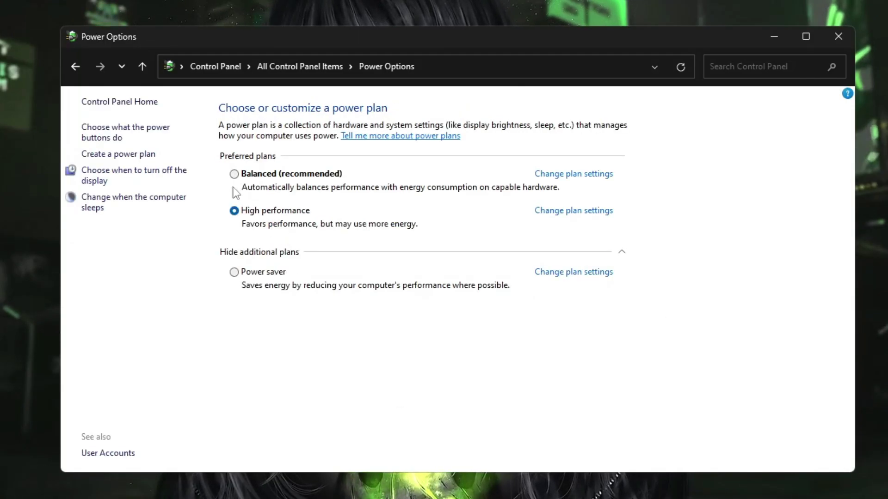
Unlock the unavailable settings for the power buttons and turn off fast startup.
left_click(128, 136)
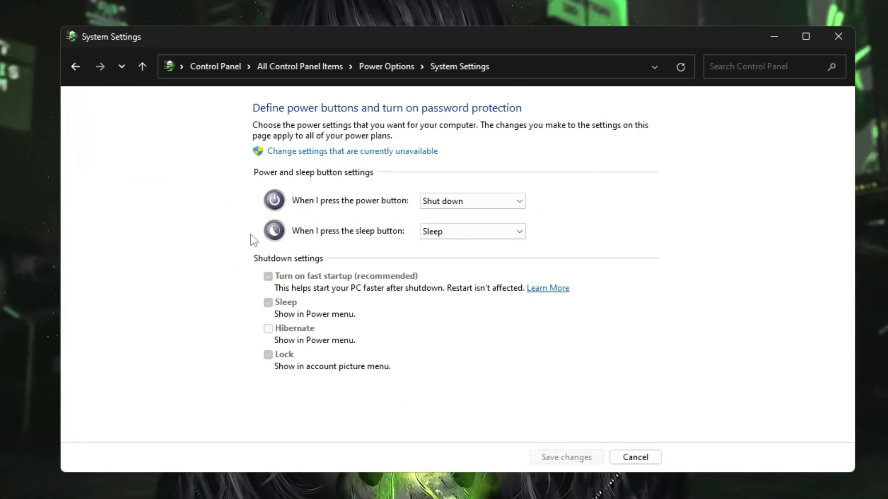
left_click(380, 152)
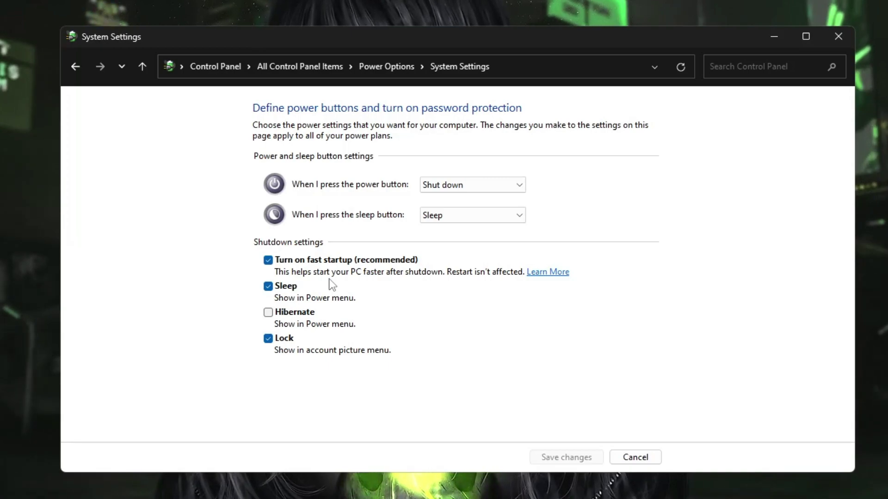
left_click(268, 260)
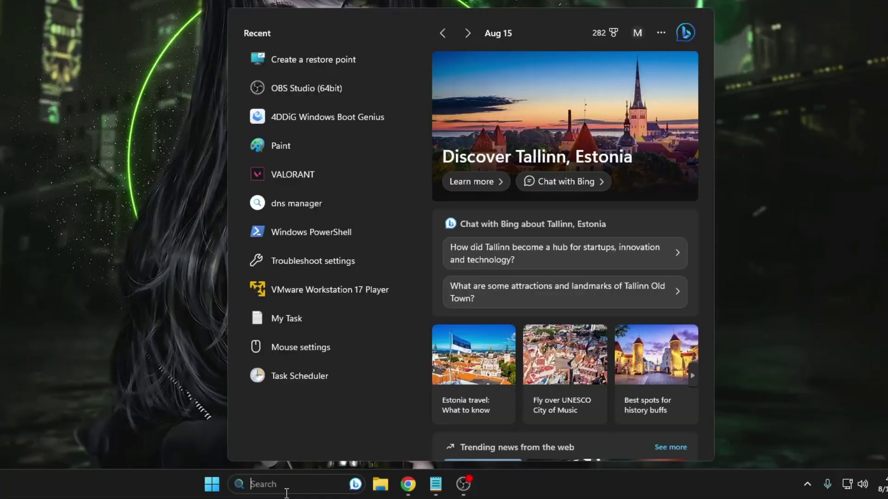
Open sysdm.cpl through Windows Search and bring up the Performance settings from the advanced system properties.
type("sysd")
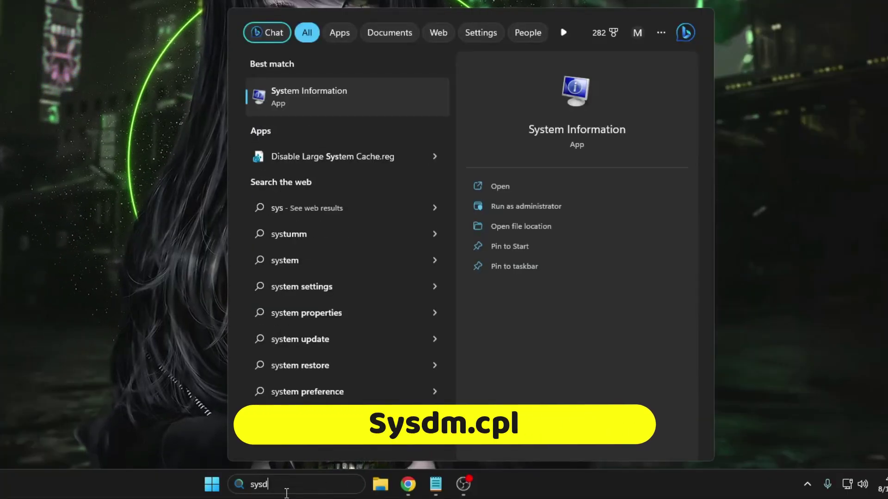
type("m.c")
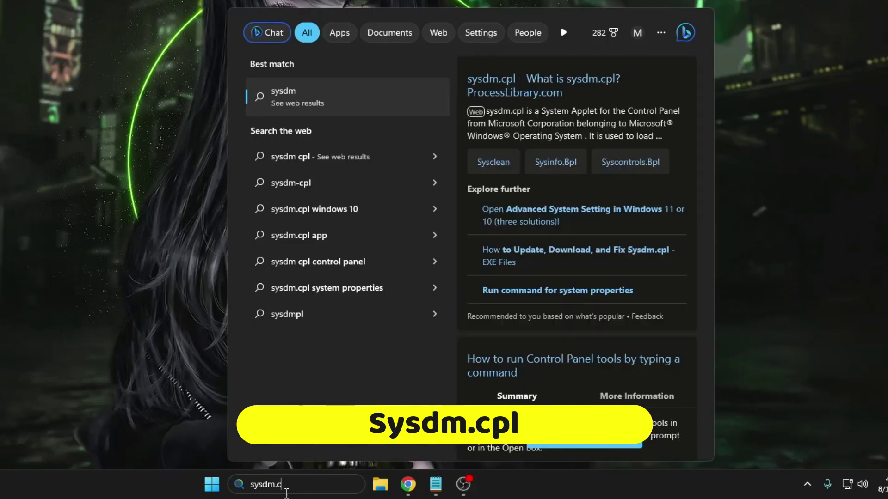
type("pl")
key("Return")
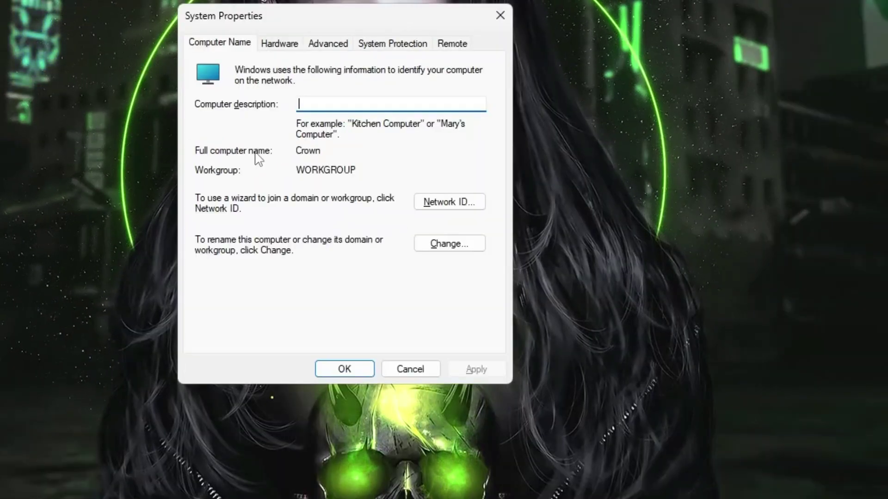
left_click(345, 50)
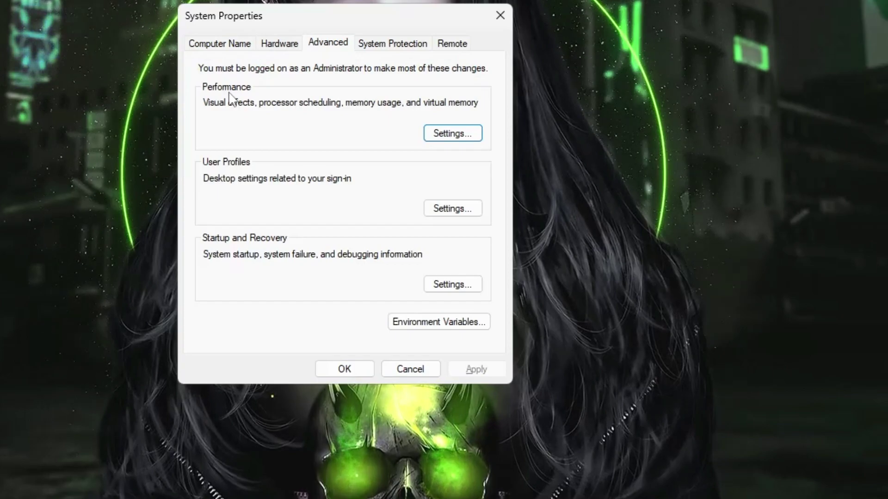
left_click(452, 133)
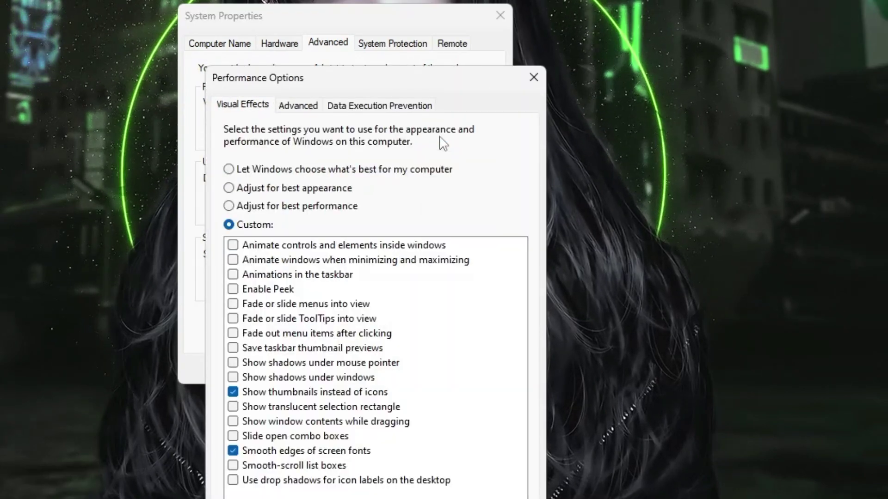
Adjust visual effects for best performance, re-enabling only Peek, thumbnails instead of icons, window contents while dragging and smooth font edges, and apply.
left_click(300, 63)
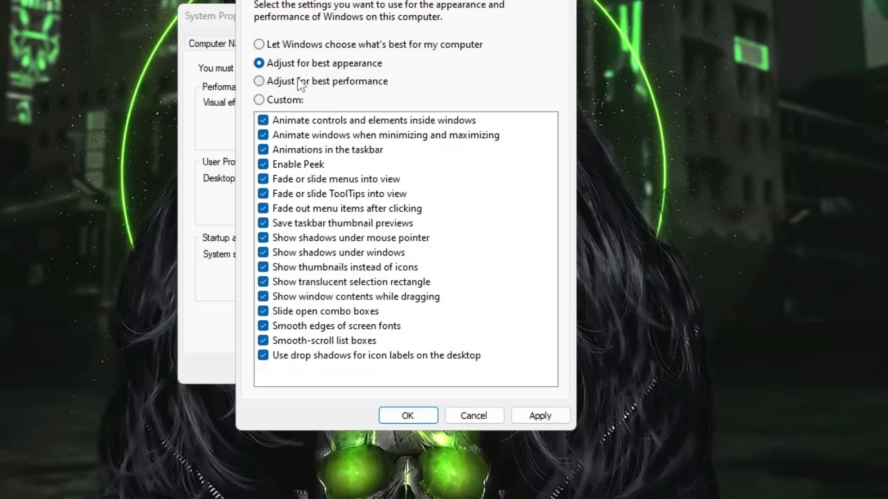
left_click(258, 82)
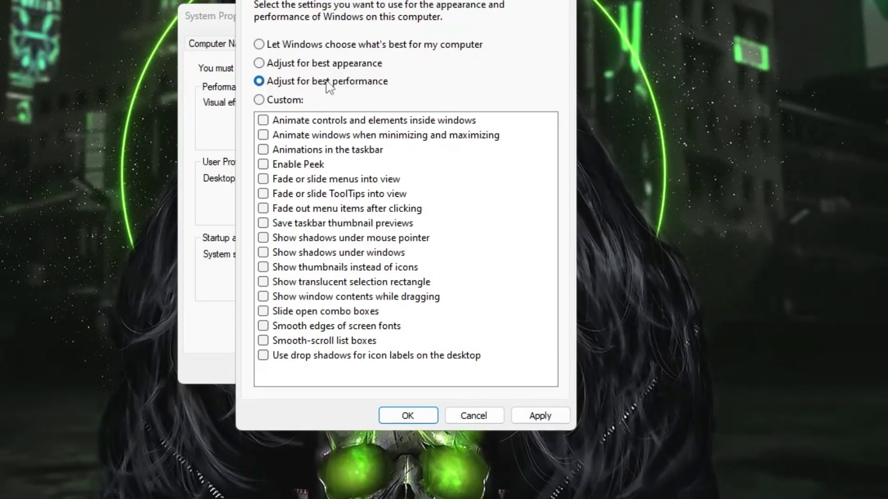
left_click(263, 168)
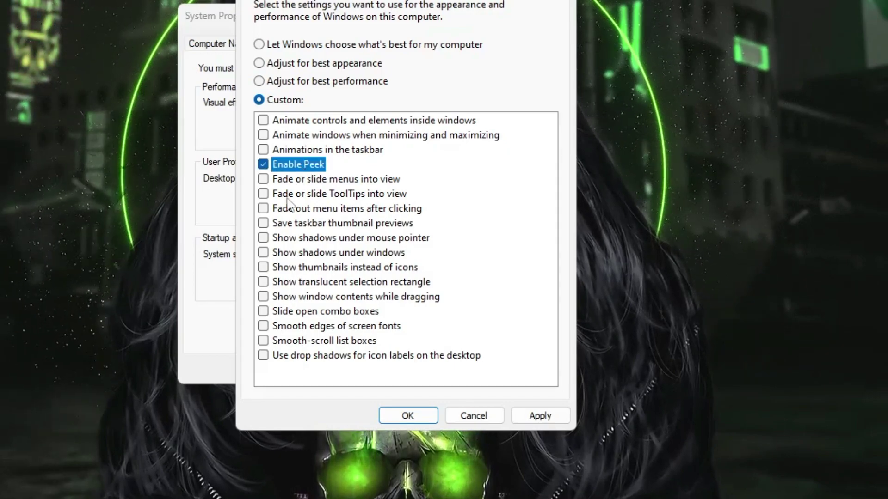
left_click(263, 268)
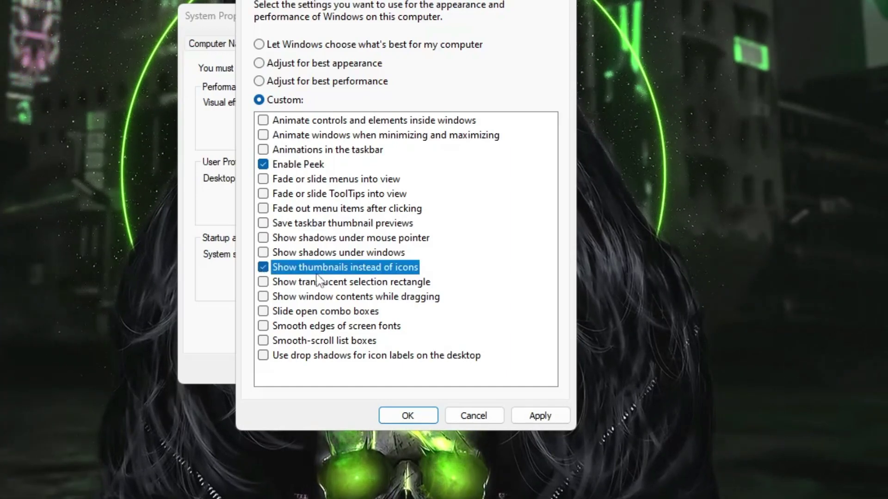
left_click(263, 297)
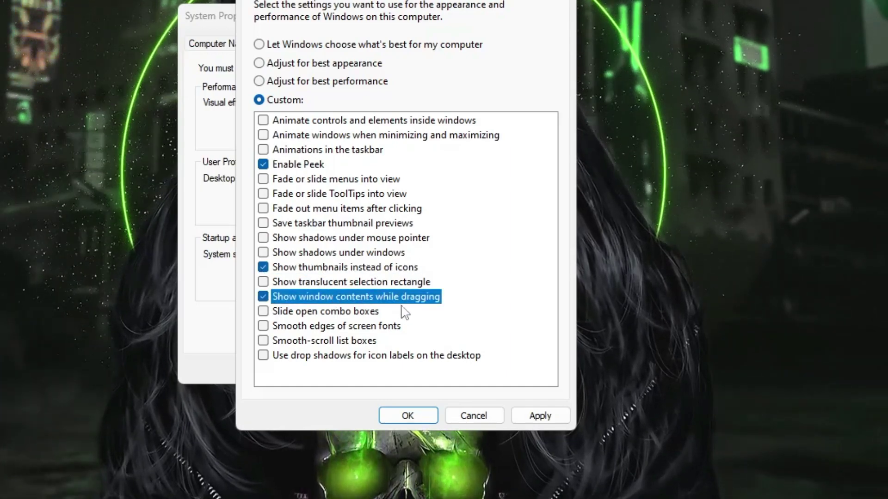
left_click(263, 327)
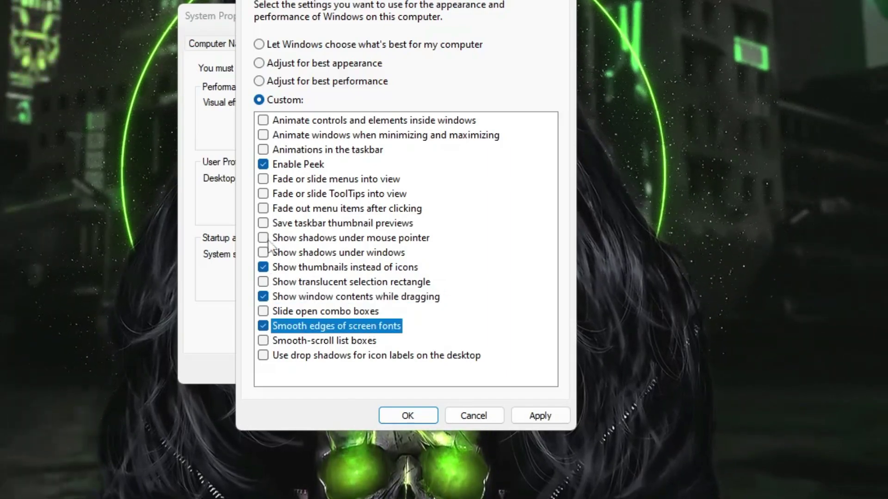
left_click(535, 416)
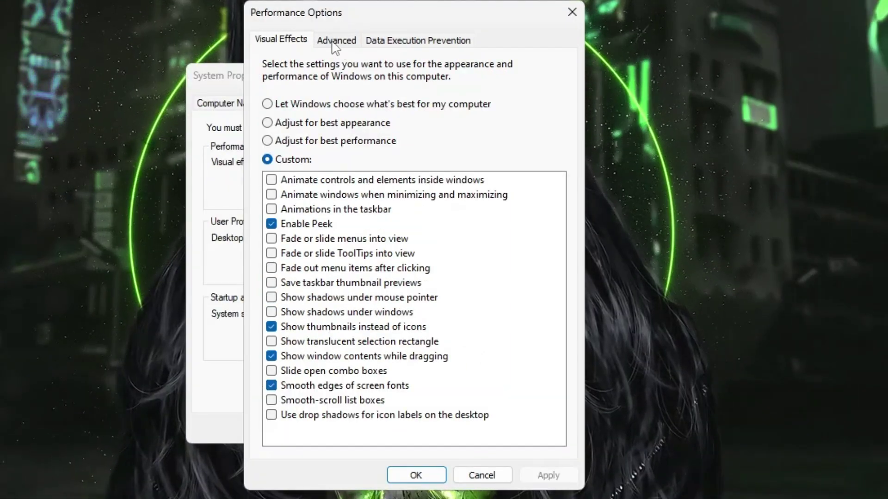
Check the processor scheduling and virtual memory settings in the advanced performance options, and close both system dialogs.
left_click(333, 43)
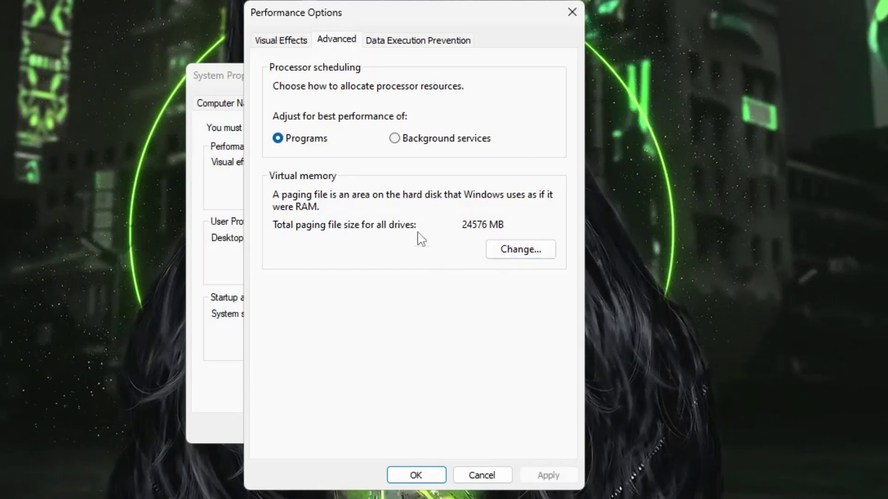
left_click(413, 475)
left_click(364, 434)
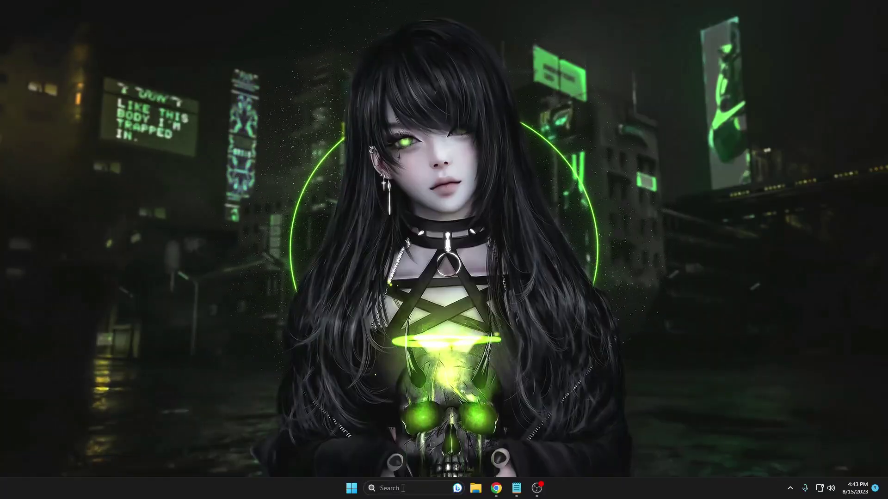
Open the additional mouse settings through Windows Search and apply the pointer options with Enhance pointer precision checked.
left_click(416, 489)
type("mouyse")
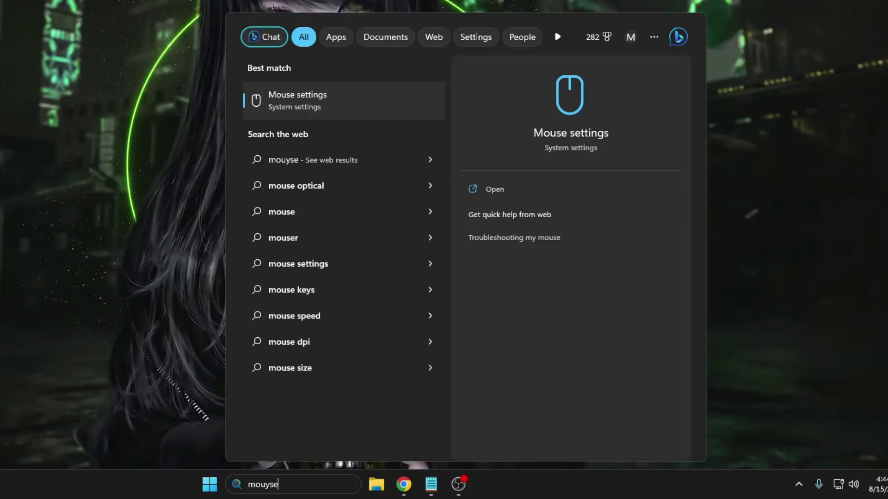
left_click(303, 96)
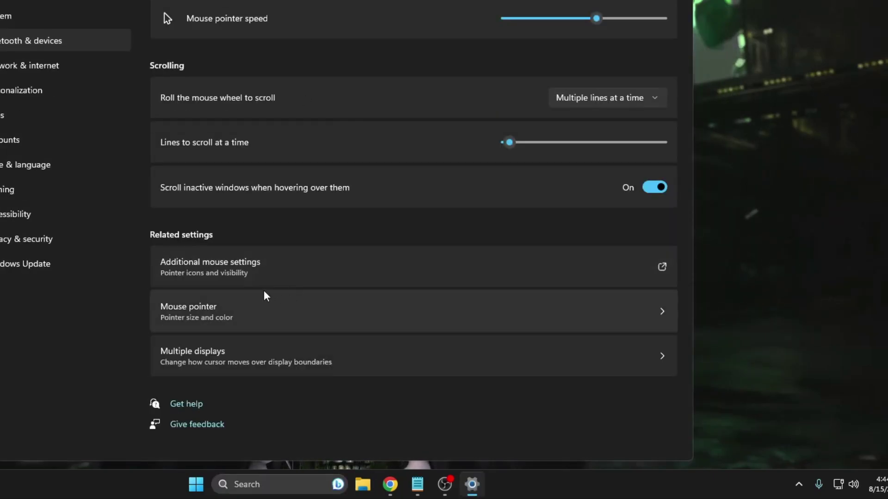
left_click(266, 275)
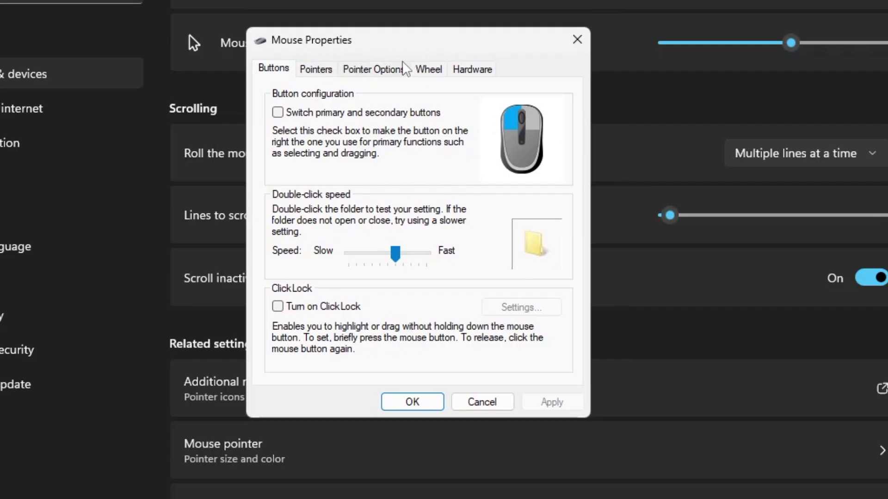
left_click(372, 71)
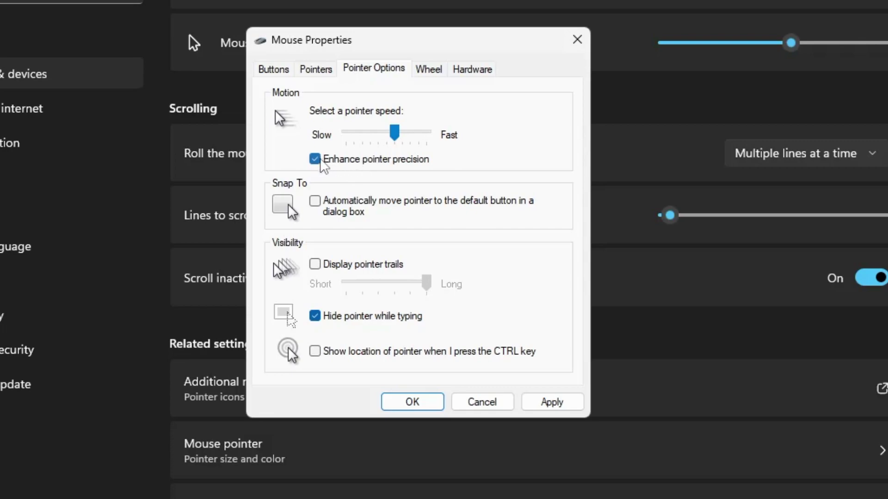
left_click(546, 403)
left_click(416, 402)
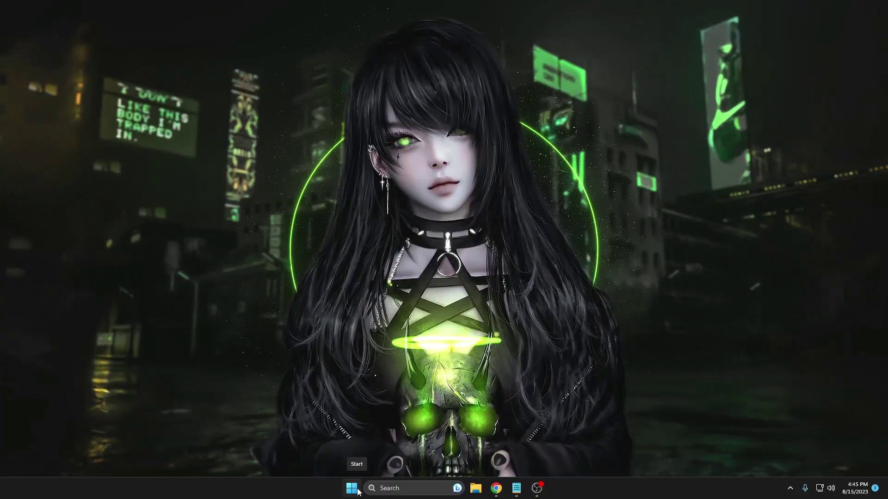
Open the startup apps in Task Manager and look at the disable option for the Radeon Software startup task.
right_click(357, 491)
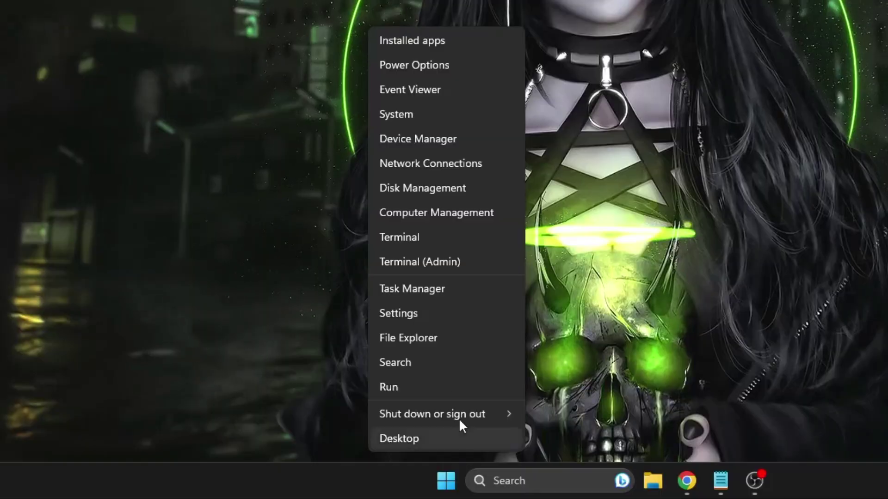
left_click(345, 374)
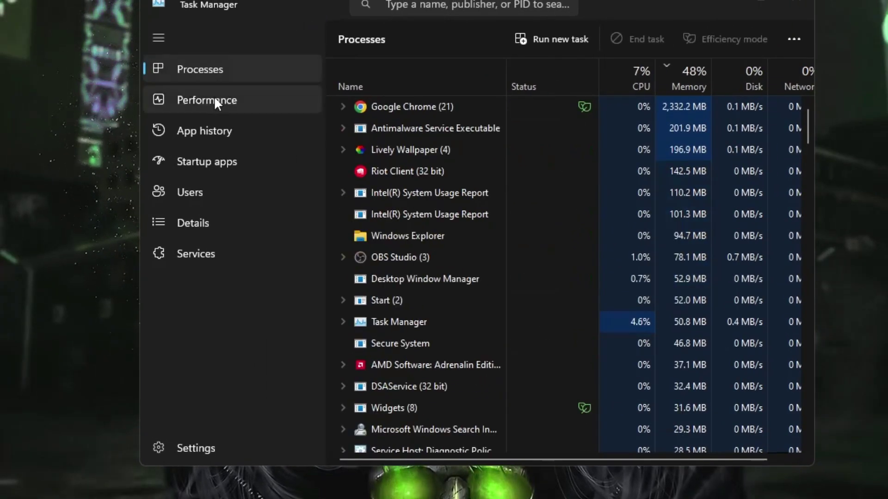
left_click(221, 162)
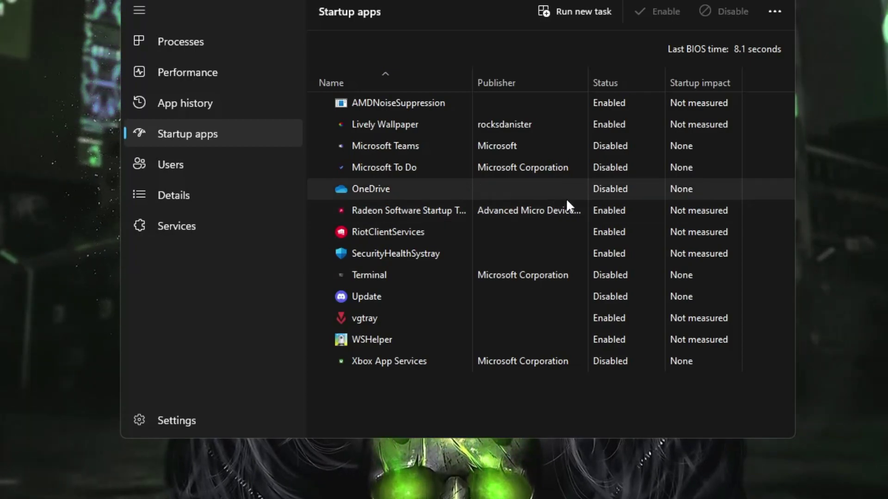
right_click(589, 207)
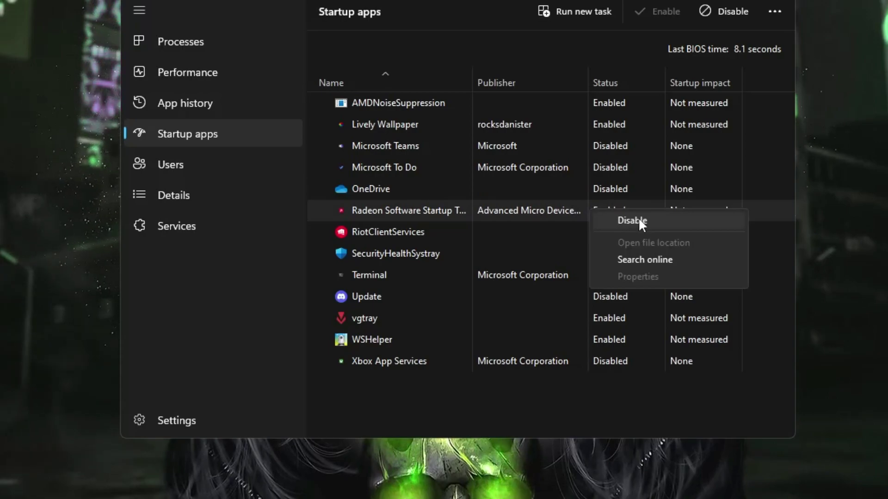
left_click(619, 178)
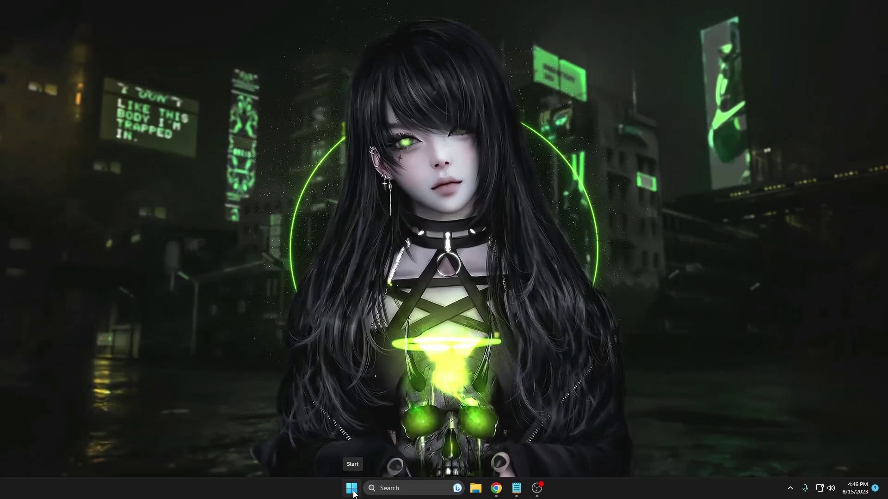
Open Windows Settings, search for "game" and check the Game Mode setting.
right_click(360, 492)
left_click(338, 389)
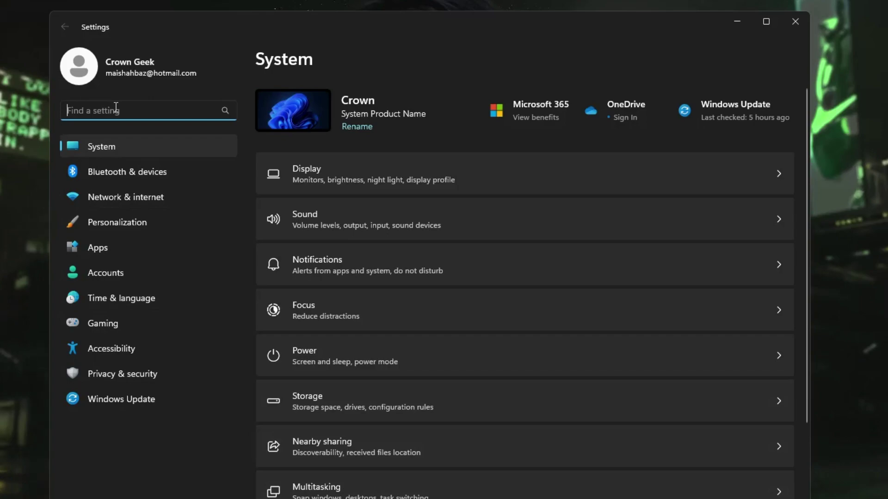
type("game")
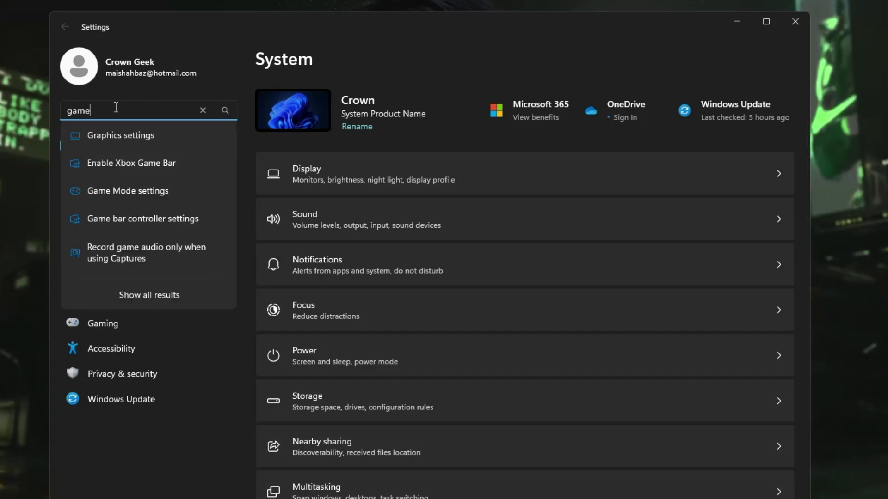
left_click(134, 188)
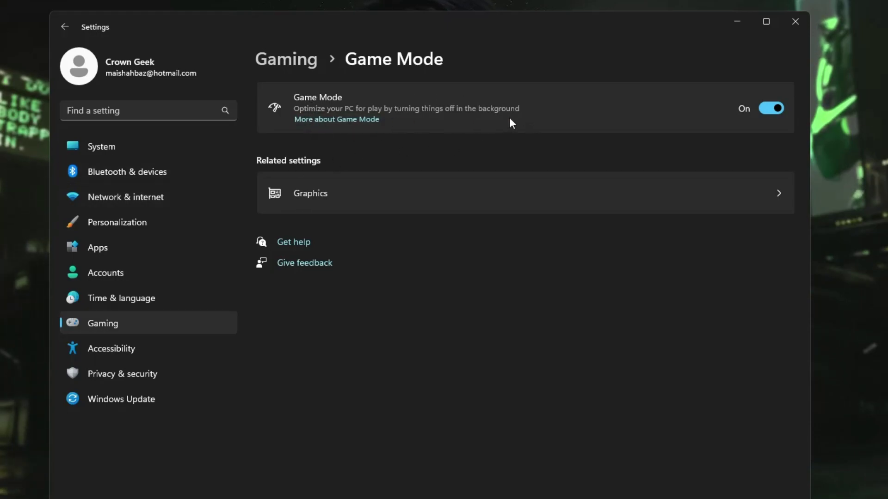
Search the settings for "xbox" and check the Xbox Game Bar controller setting.
left_click(187, 110)
type("ga")
key("BackSpace")
key("BackSpace")
type("xboxg")
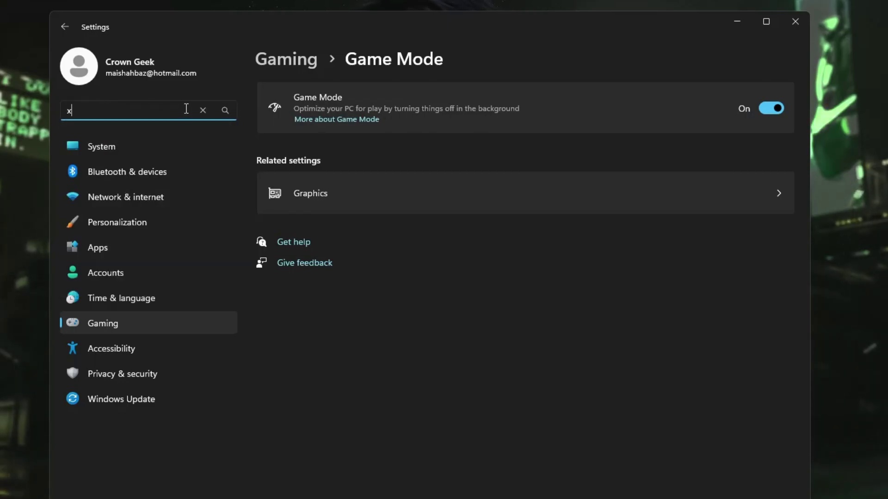
key("BackSpace")
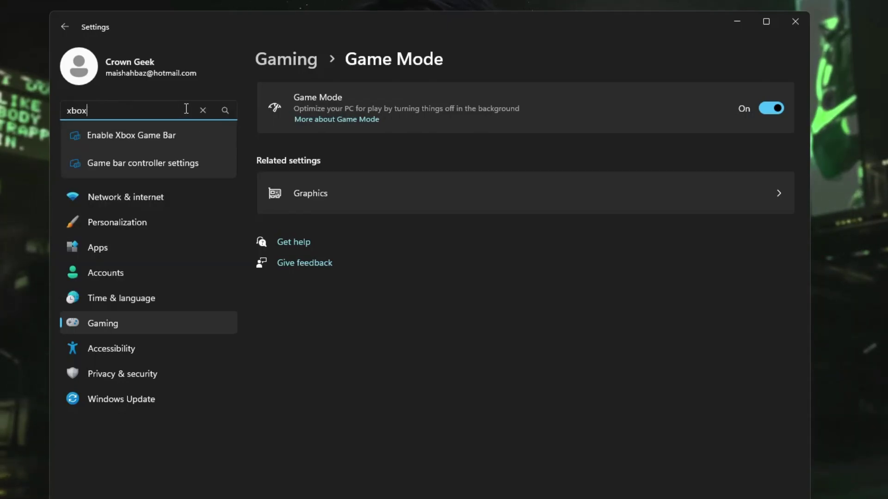
key("Return")
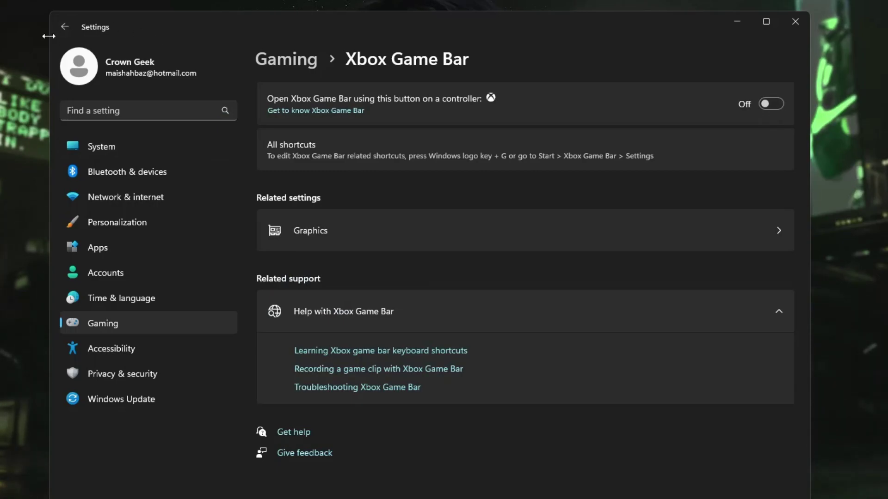
Return to Game Mode by searching the settings, and turn on Optimizations for windowed games in the related default graphics settings.
left_click(143, 114)
type("game mode")
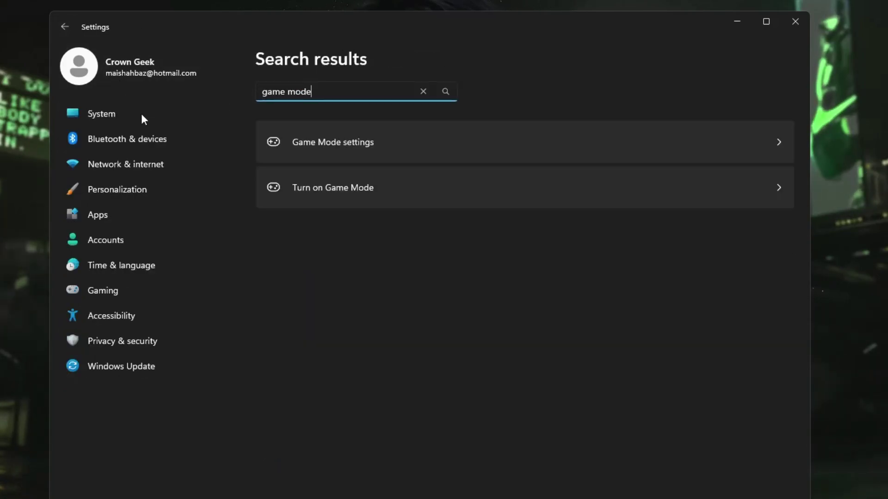
key("Return")
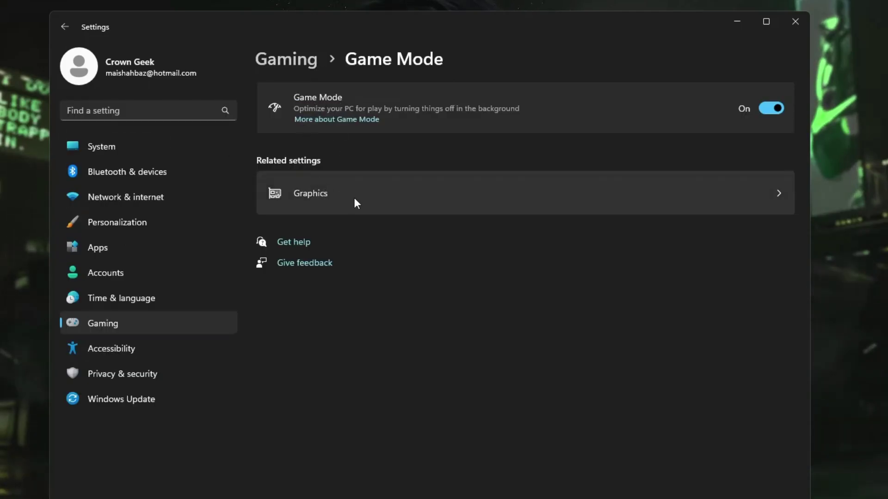
left_click(390, 199)
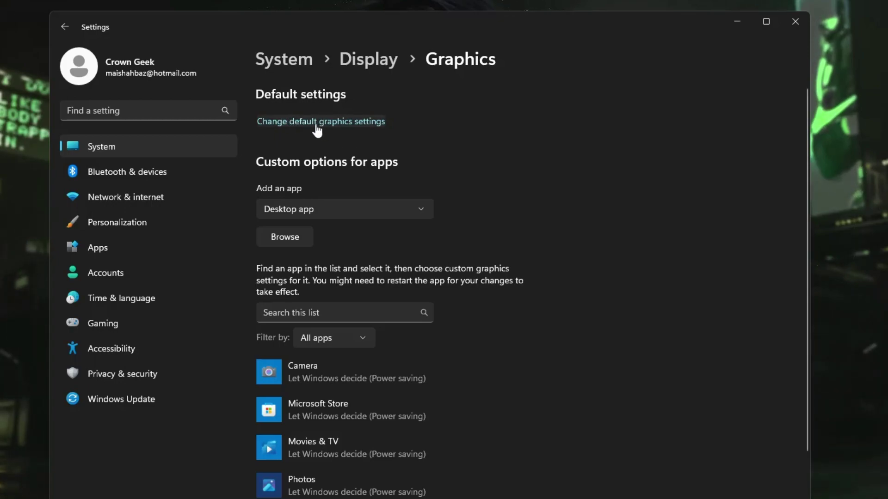
left_click(355, 124)
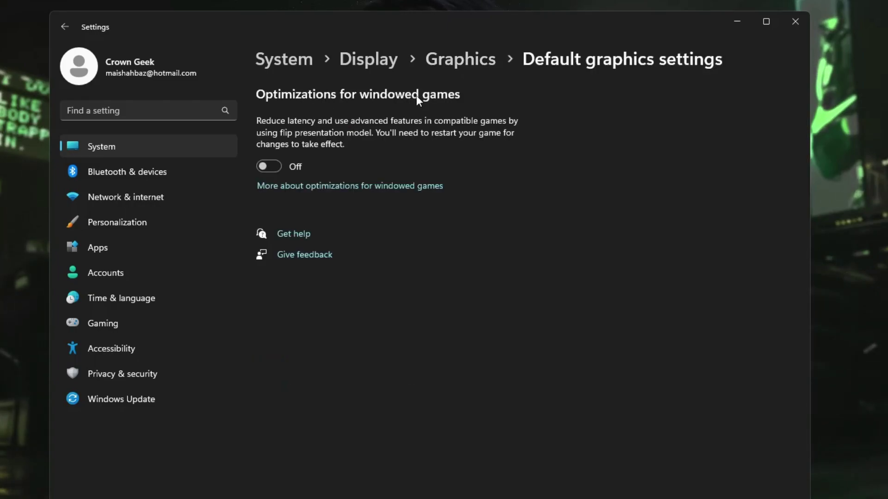
left_click(279, 167)
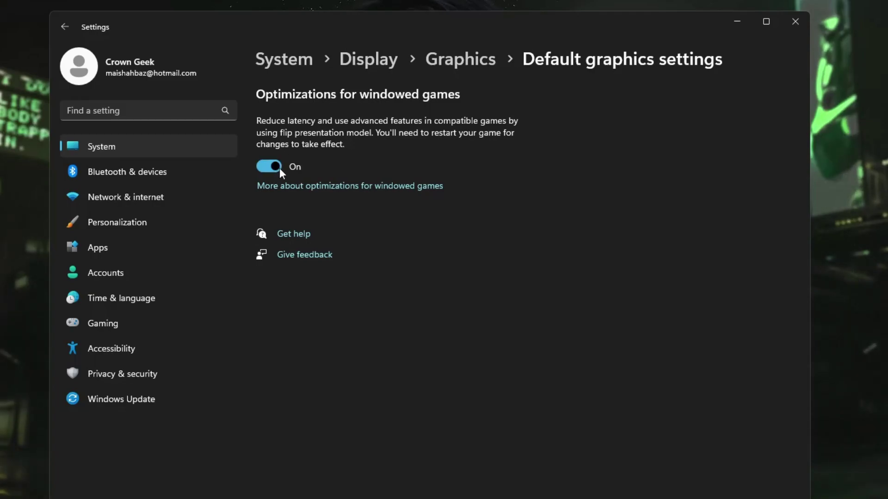
Return to the Graphics settings and browse for a desktop app to add to the custom options.
left_click(58, 30)
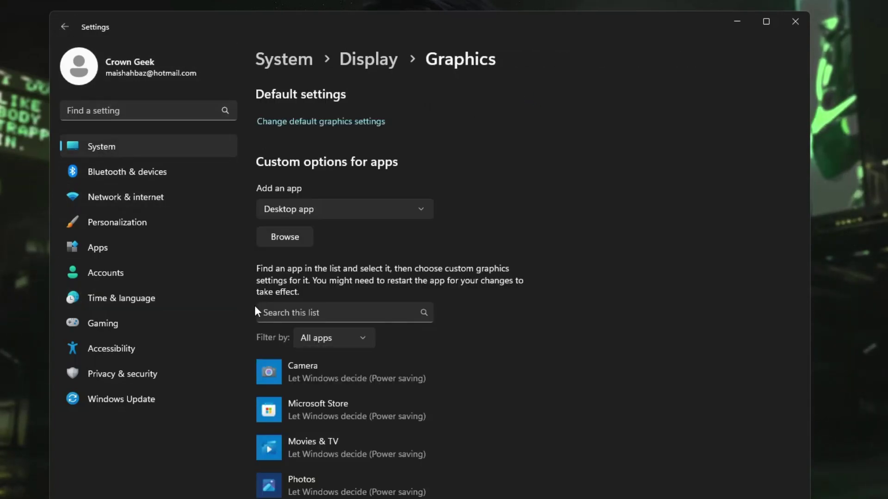
left_click(304, 313)
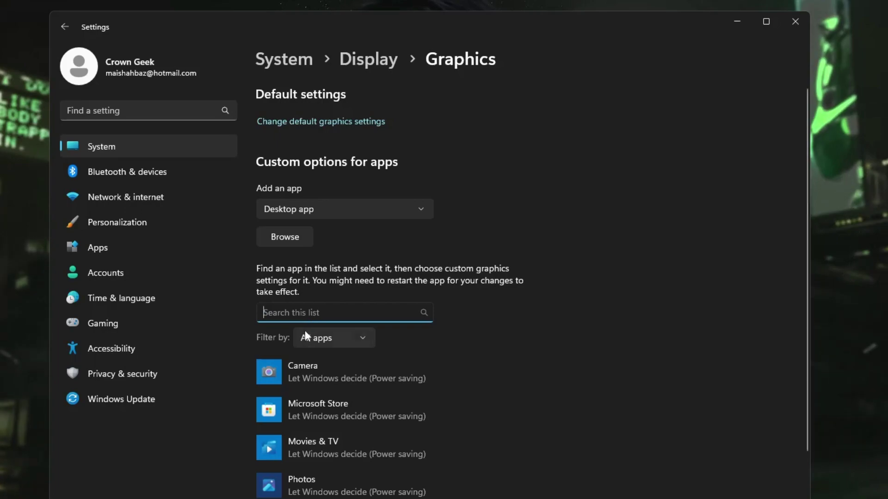
left_click(299, 236)
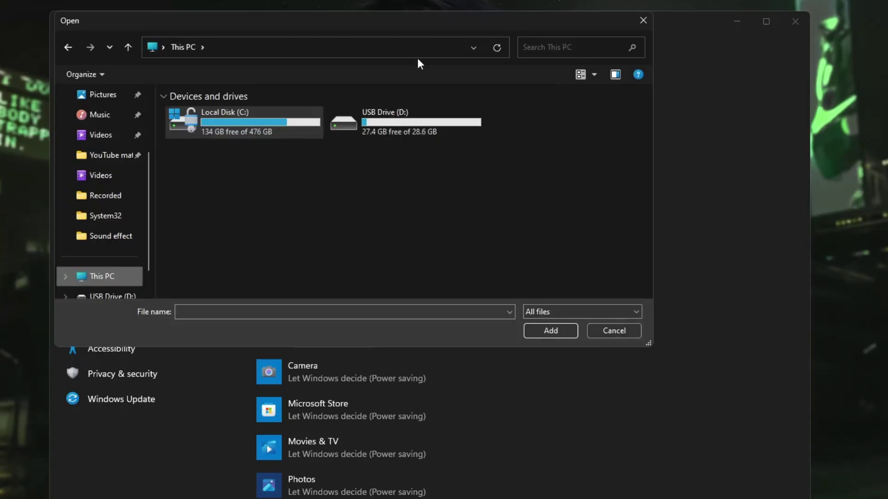
left_click_drag(404, 28, 537, 90)
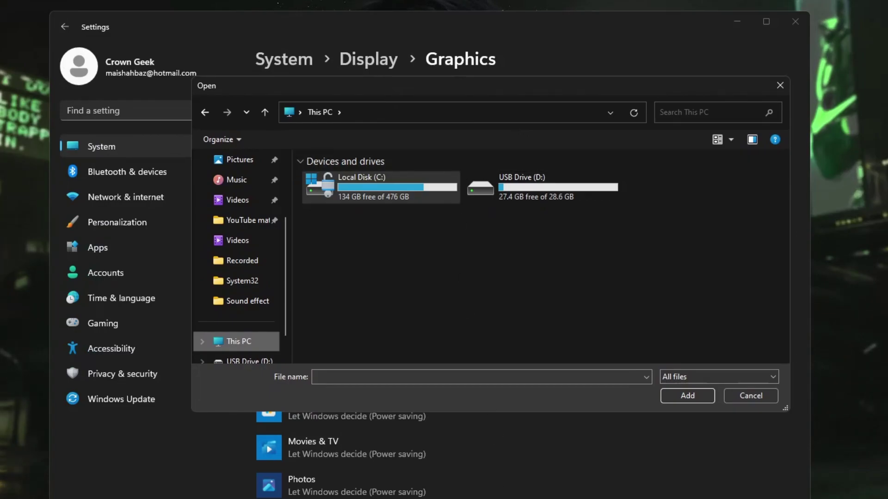
Search Windows for "valorant", follow the VALORANT shortcut to its target folder and copy the Riot Client folder path.
key("super+s")
type("valorant")
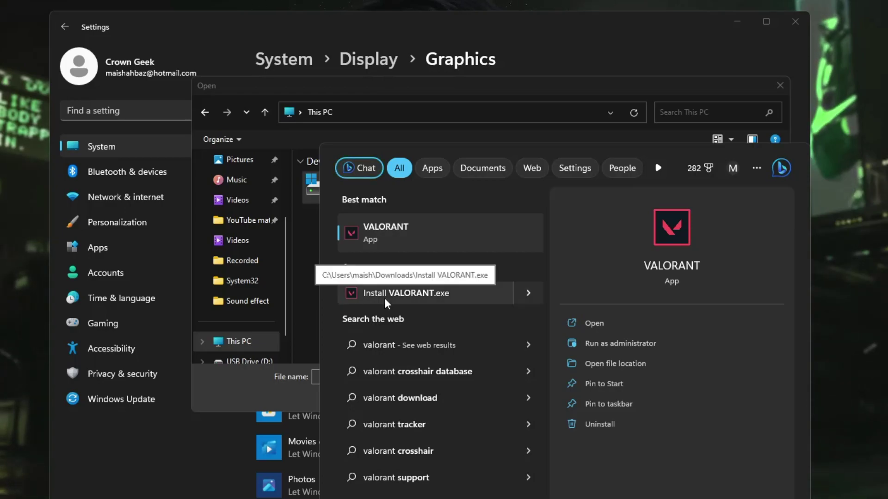
right_click(395, 232)
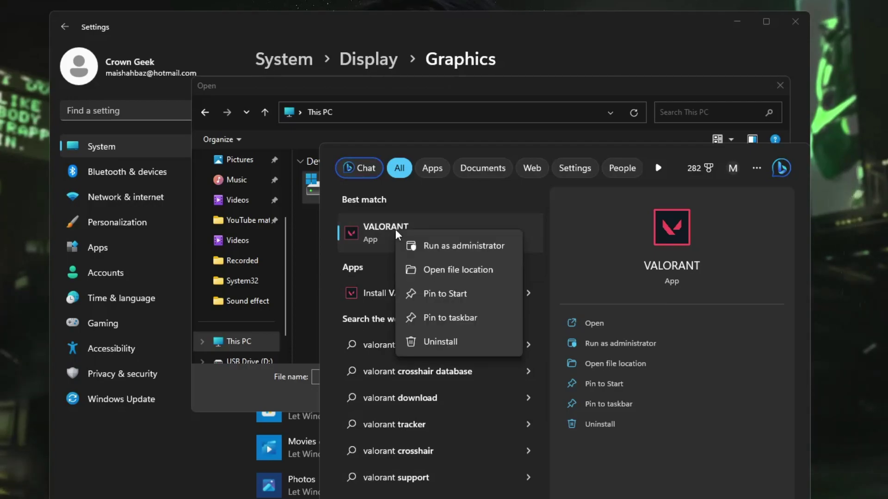
left_click(451, 271)
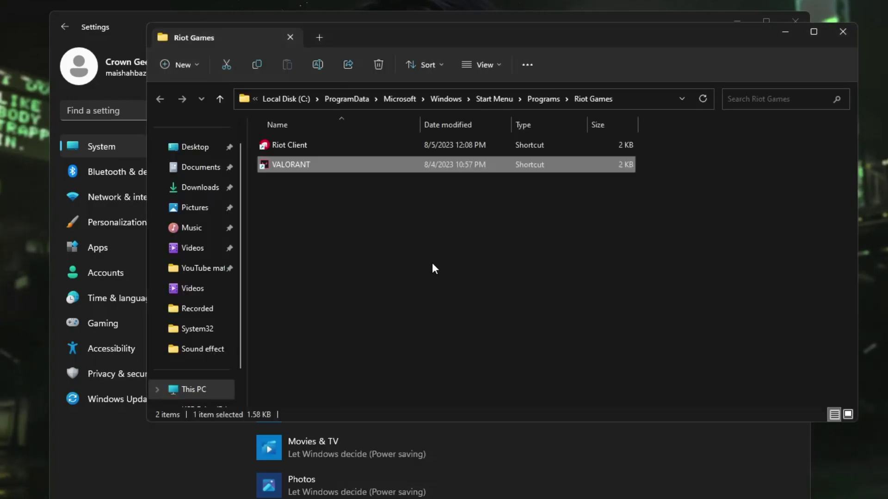
right_click(356, 166)
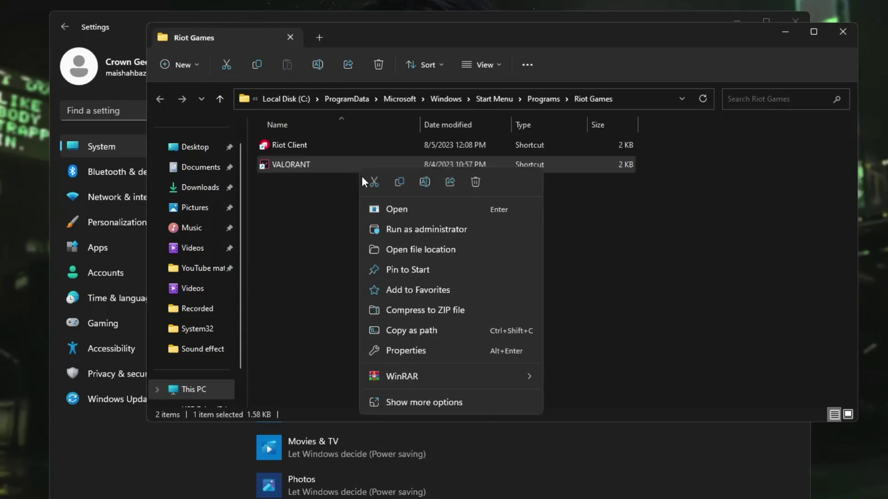
left_click(402, 242)
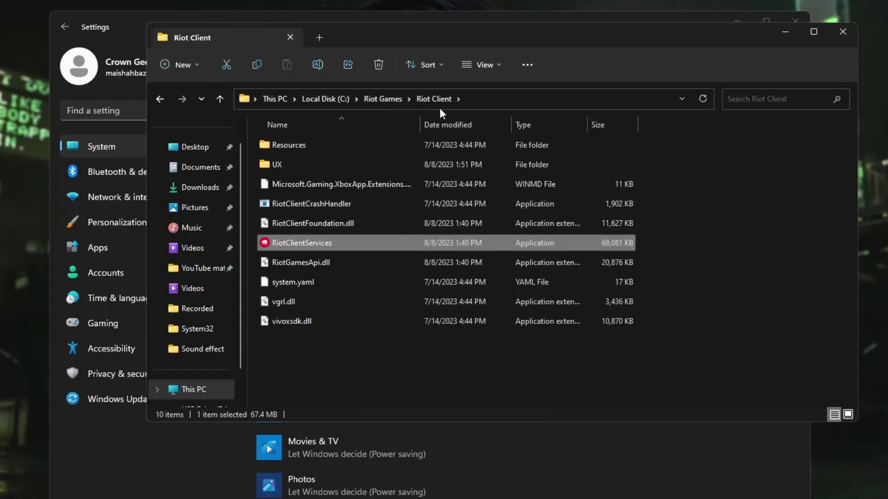
left_click(474, 100)
key("ctrl+c")
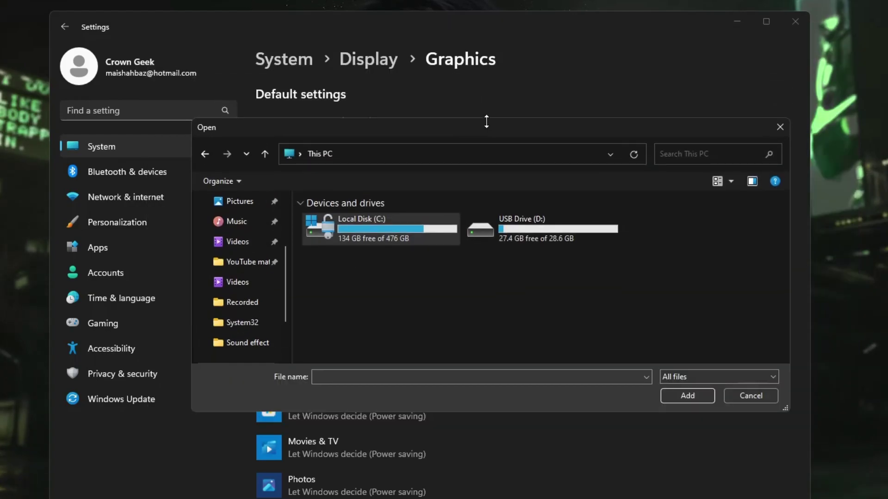
Go to the copied Riot Client folder path in the Open dialog and try to add its application to the custom graphics list.
left_click(370, 153)
key("ctrl+v")
key("Return")
left_click(359, 278)
left_click(687, 396)
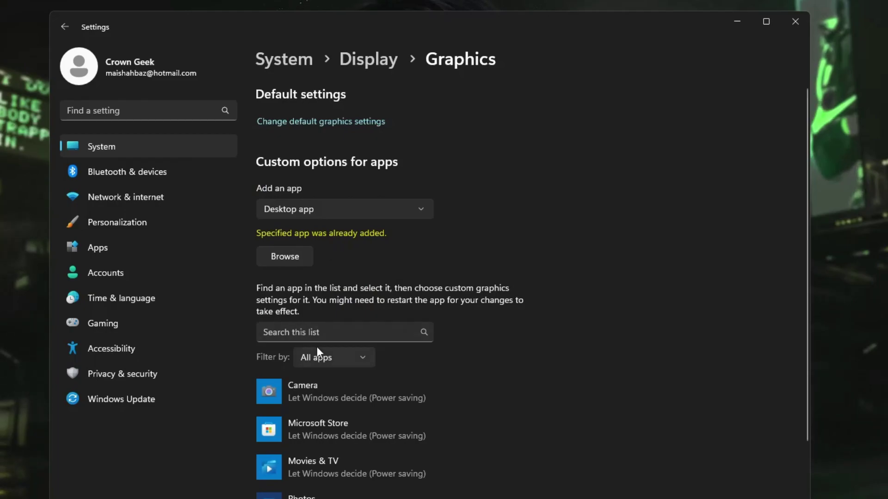
Check the High performance option in VALORANT's graphics preference, and close it without saving.
scroll(319, 351, "down", 5)
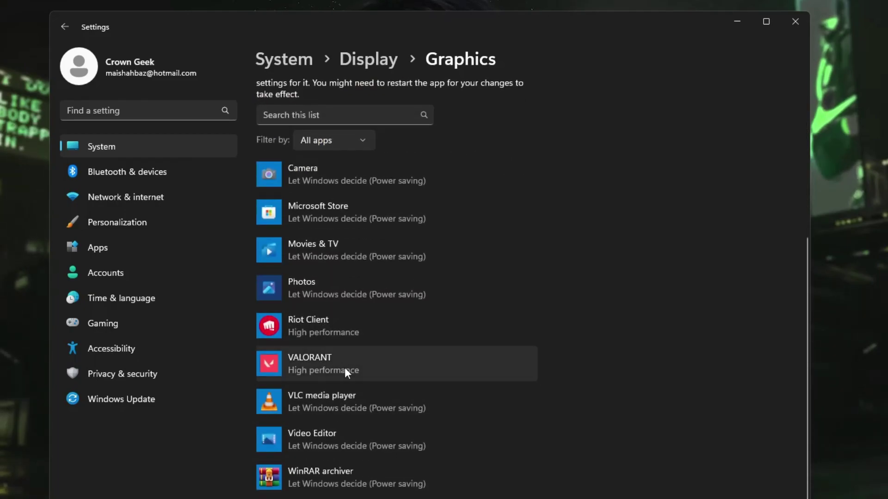
left_click(376, 365)
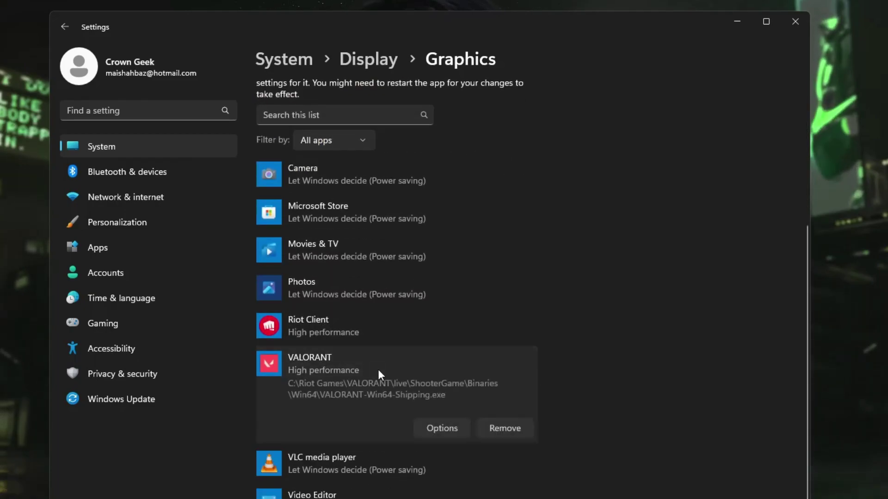
left_click(441, 430)
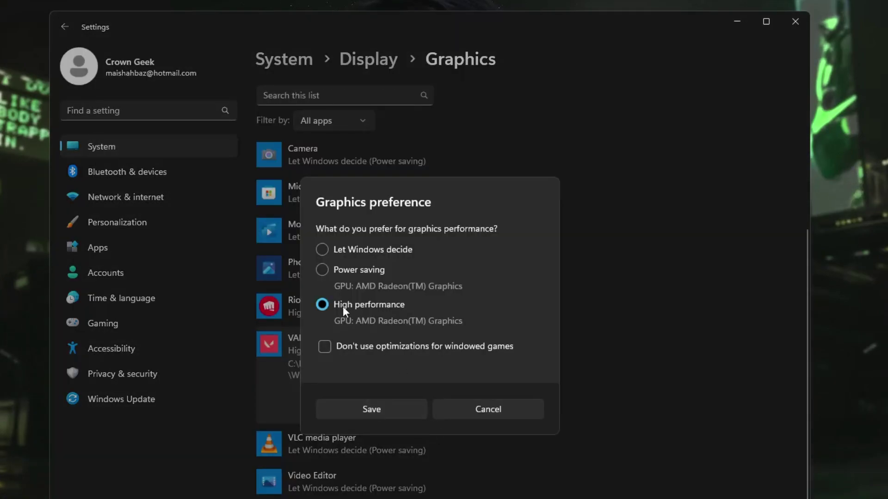
left_click(459, 416)
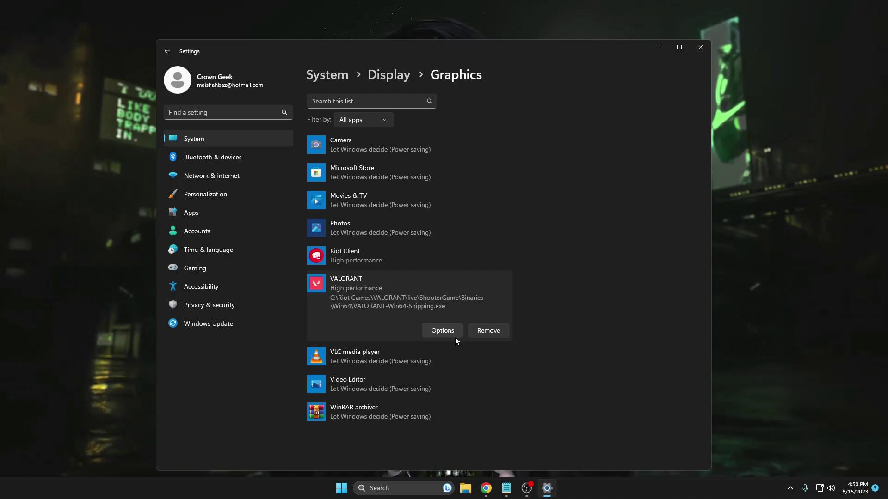
Open Task Manager to the running processes.
right_click(346, 487)
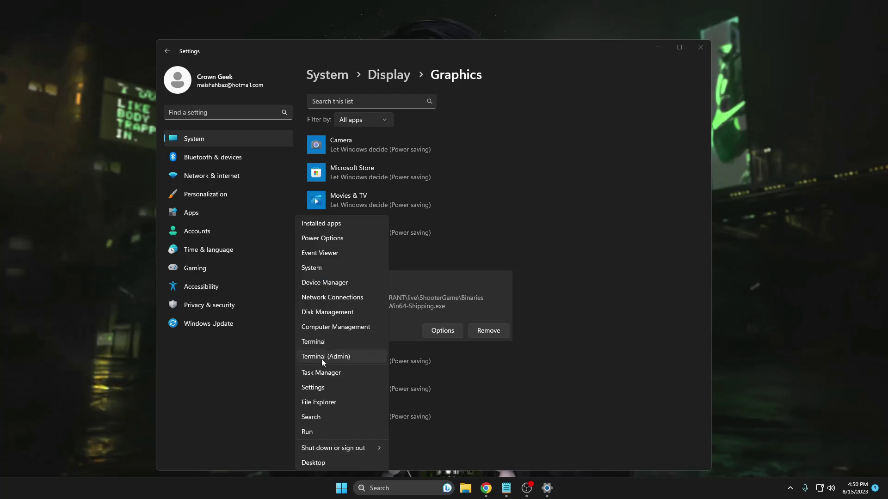
left_click(329, 373)
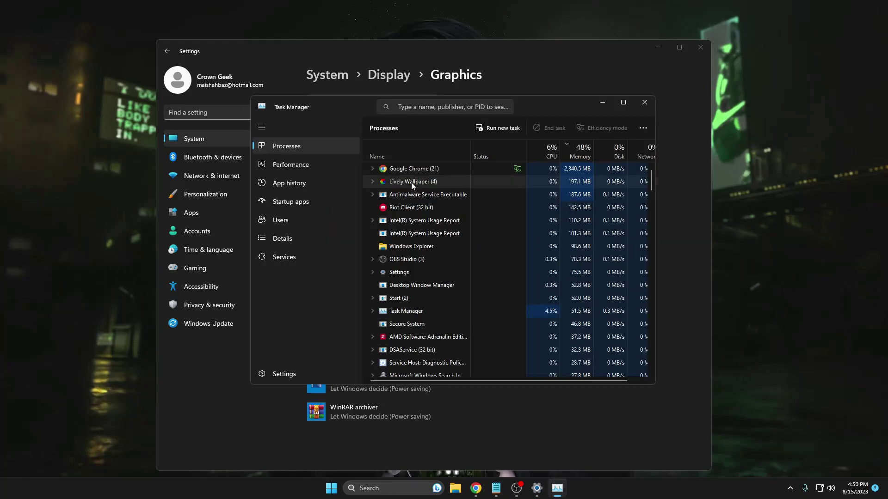